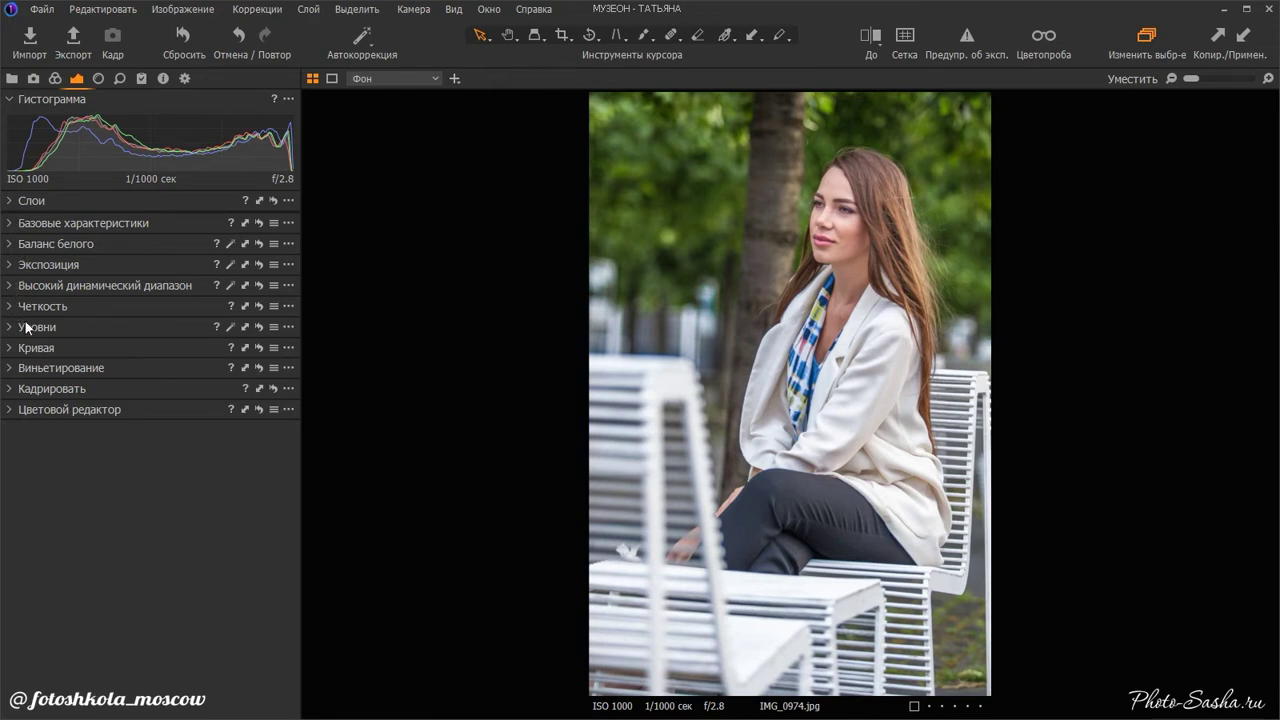
Show the Color tools (White Balance, Color Editor) for IMG_0974.jpg
{"action": "left_click", "coordinate": [55, 80]}
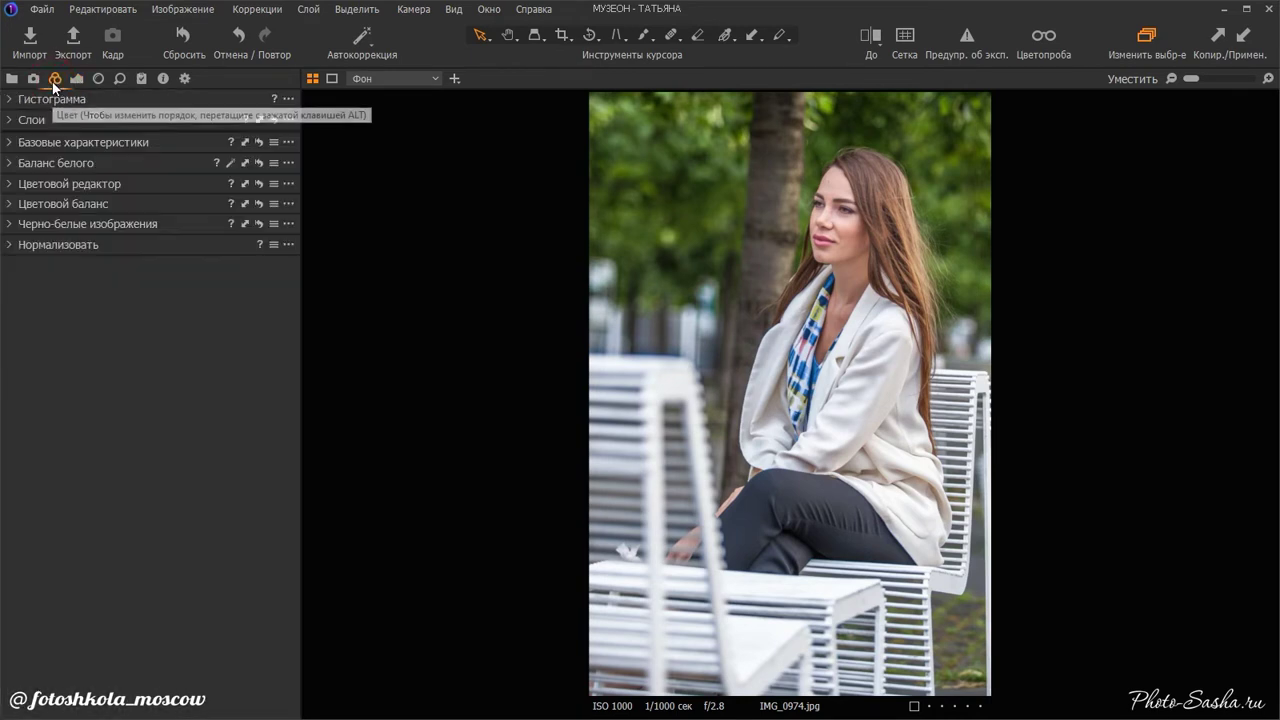
In the Advanced Color Editor, pick the green foliage, widen the range and shift its hue to 21,4
{"action": "left_click", "coordinate": [10, 184]}
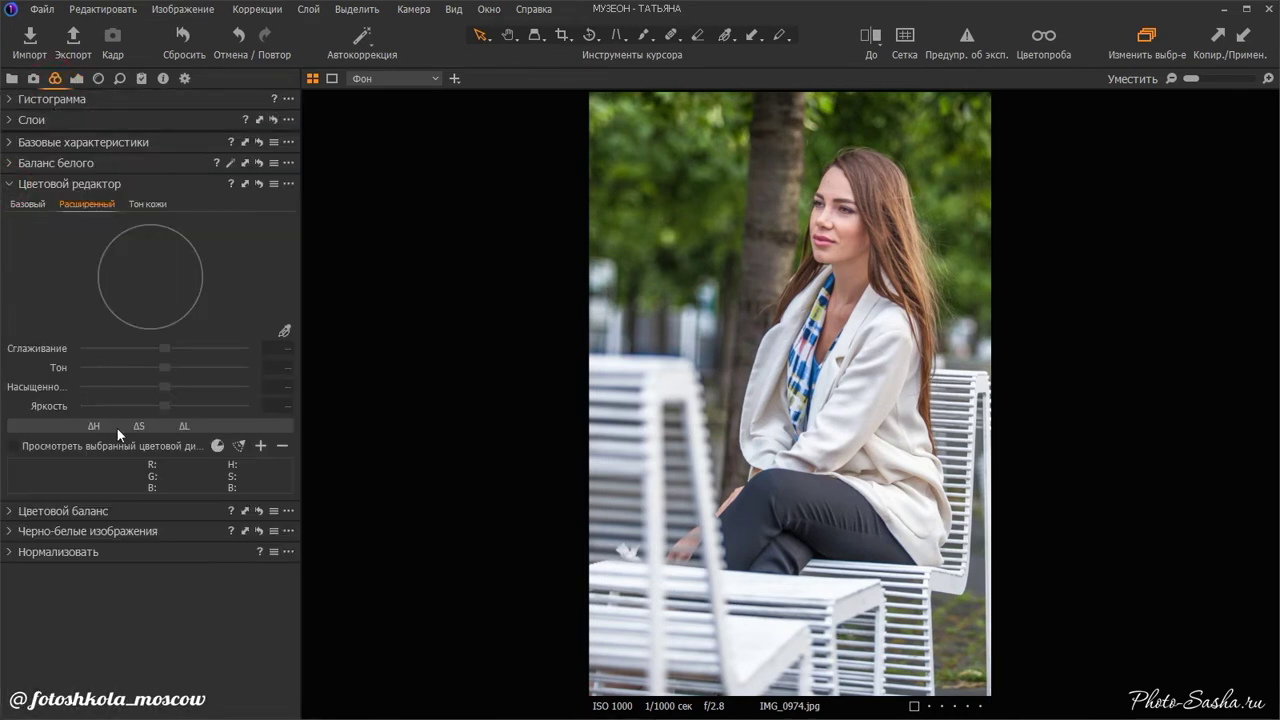
{"action": "left_click", "coordinate": [284, 331]}
{"action": "left_click", "coordinate": [725, 152]}
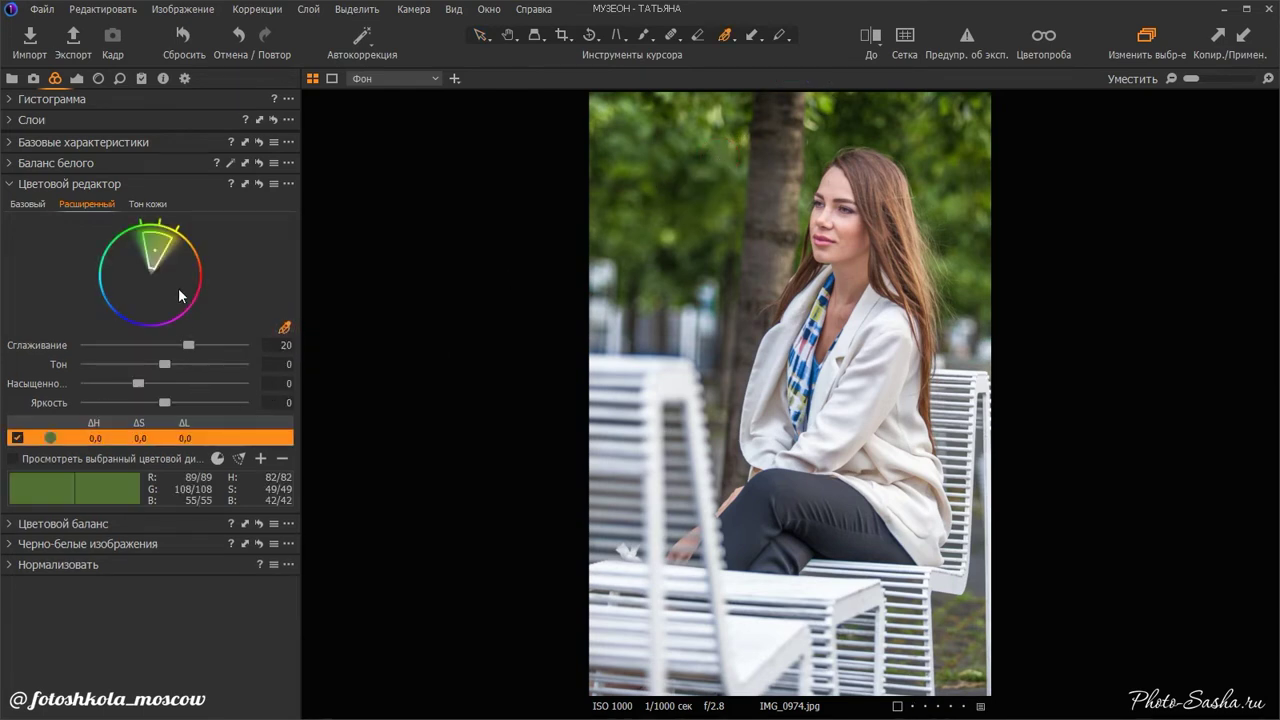
{"action": "left_click_drag", "start_coordinate": [161, 239], "coordinate": [183, 250]}
{"action": "mouse_move", "coordinate": [168, 365]}
{"action": "left_mouse_down"}
{"action": "mouse_move", "coordinate": [238, 369]}
{"action": "mouse_move", "coordinate": [220, 373]}
{"action": "left_mouse_up"}
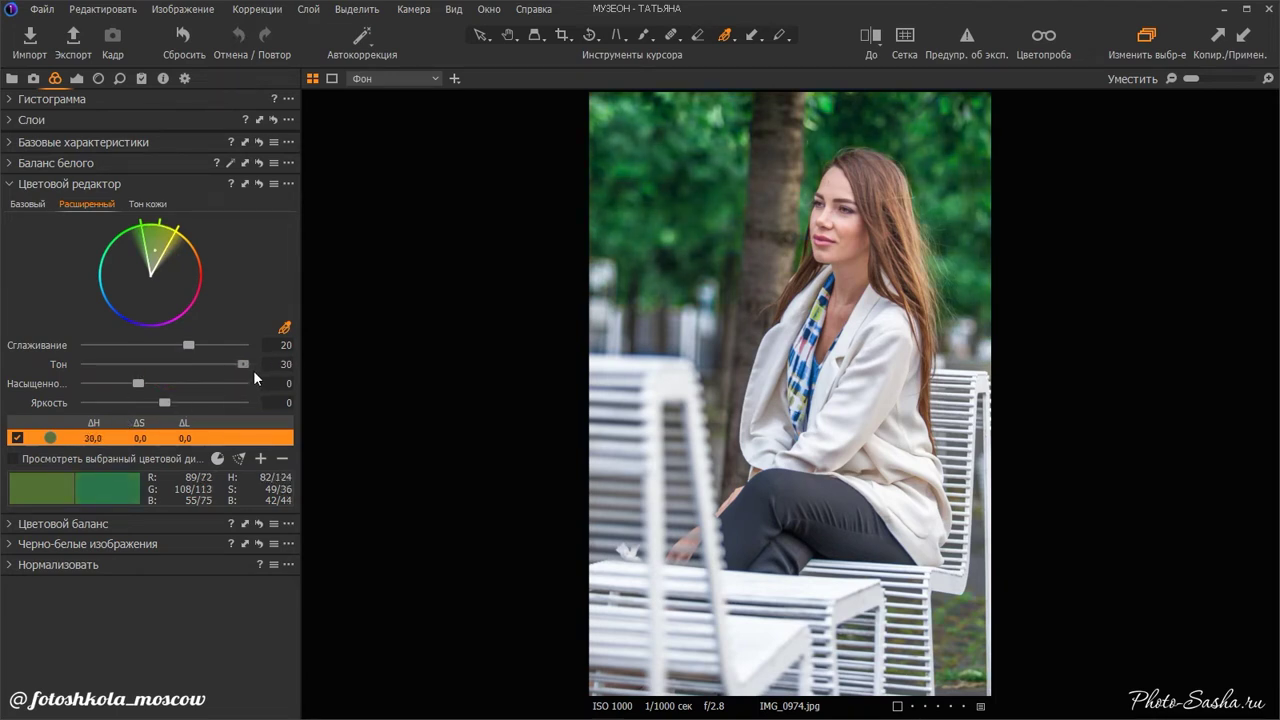
{"action": "left_click_drag", "start_coordinate": [220, 373], "coordinate": [224, 373]}
Preview the selected range alone and widen it on both sides to cover more greens
{"action": "left_click", "coordinate": [12, 458]}
{"action": "left_click_drag", "start_coordinate": [177, 227], "coordinate": [199, 222]}
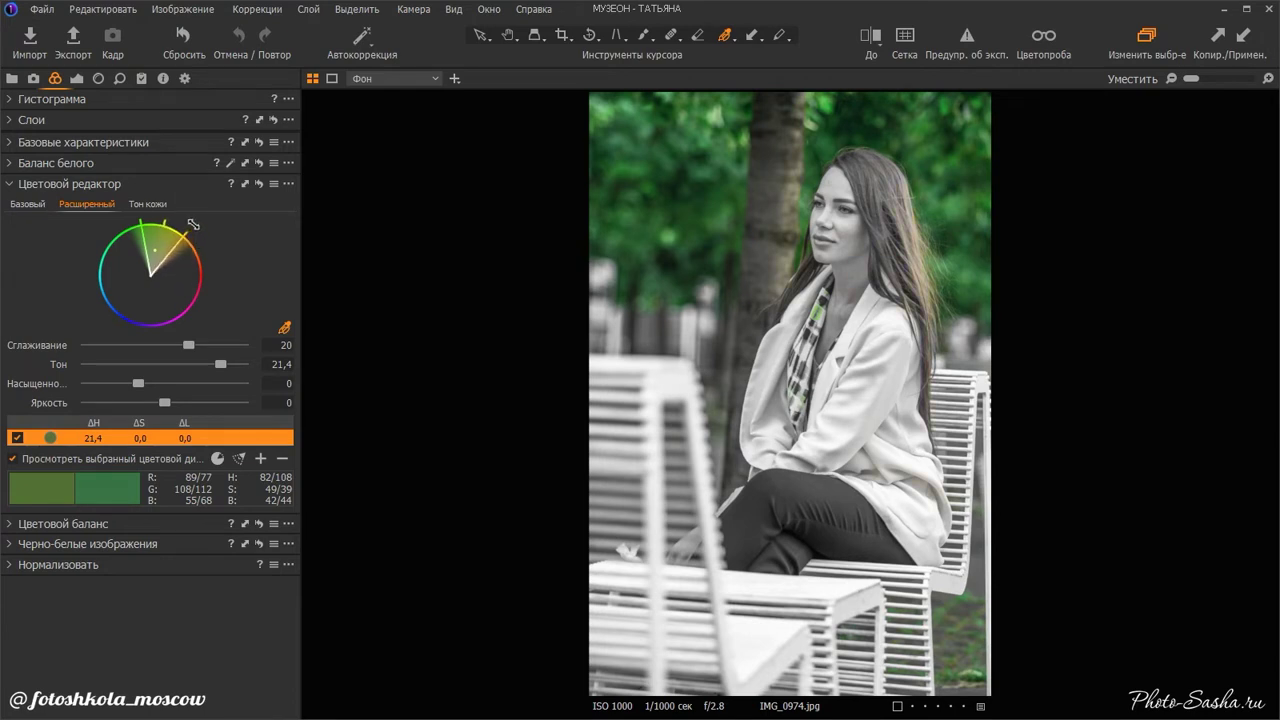
{"action": "left_click_drag", "start_coordinate": [199, 222], "coordinate": [205, 219]}
{"action": "left_click_drag", "start_coordinate": [144, 222], "coordinate": [105, 235]}
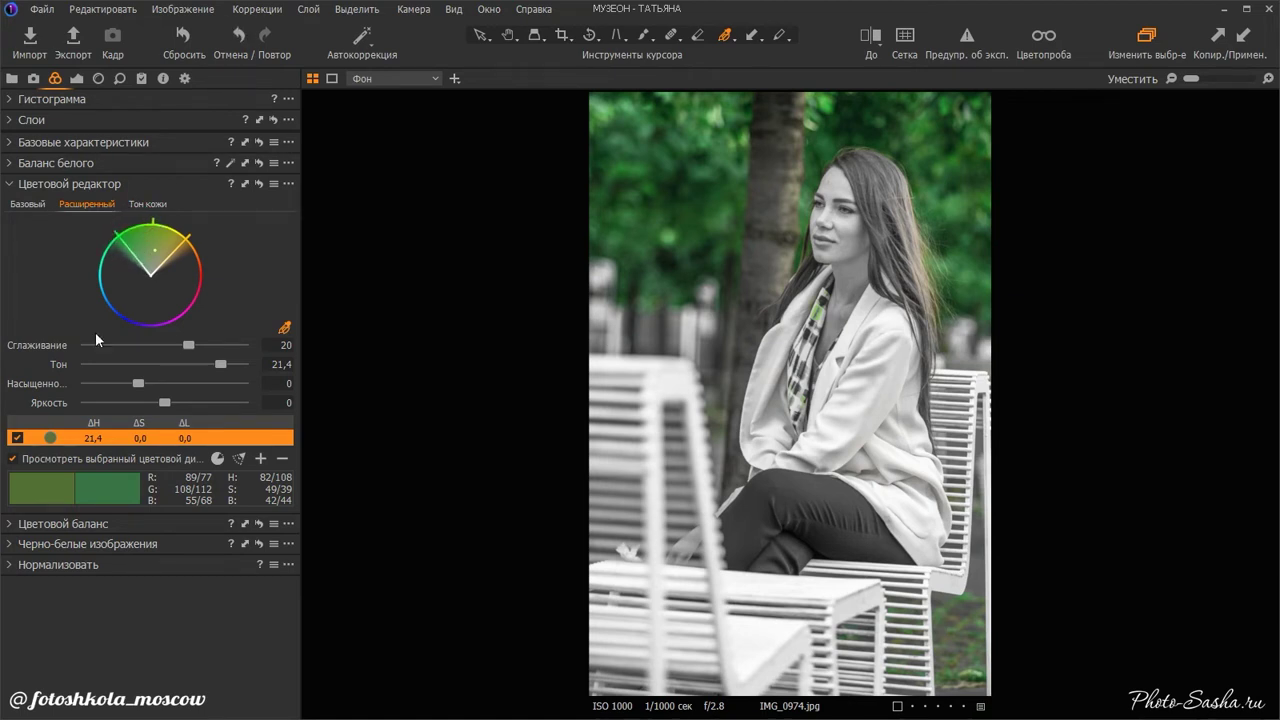
{"action": "left_click", "coordinate": [14, 459]}
Compare the edited photo against the original before/after
{"action": "key", "text": "y"}
{"action": "mouse_move", "coordinate": [740, 394]}
{"action": "left_mouse_down"}
{"action": "mouse_move", "coordinate": [545, 395]}
{"action": "mouse_move", "coordinate": [723, 391]}
{"action": "mouse_move", "coordinate": [668, 404]}
{"action": "left_mouse_up"}
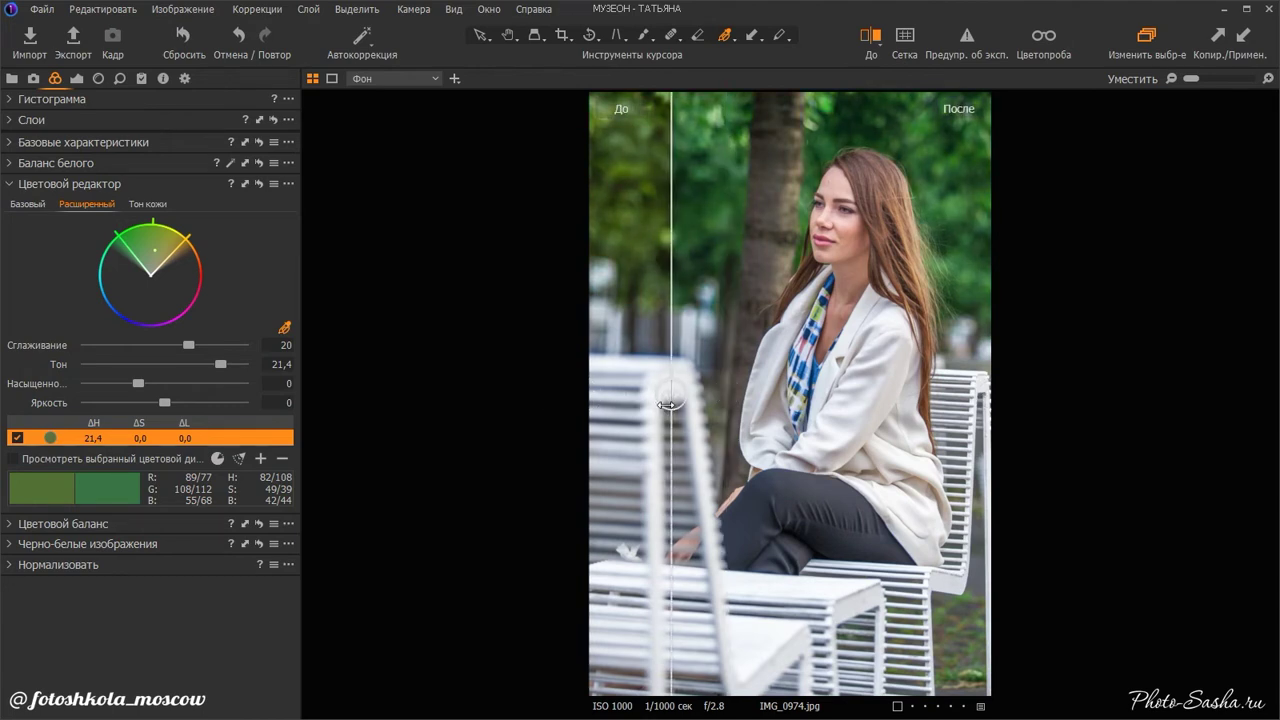
{"action": "key", "text": "y"}
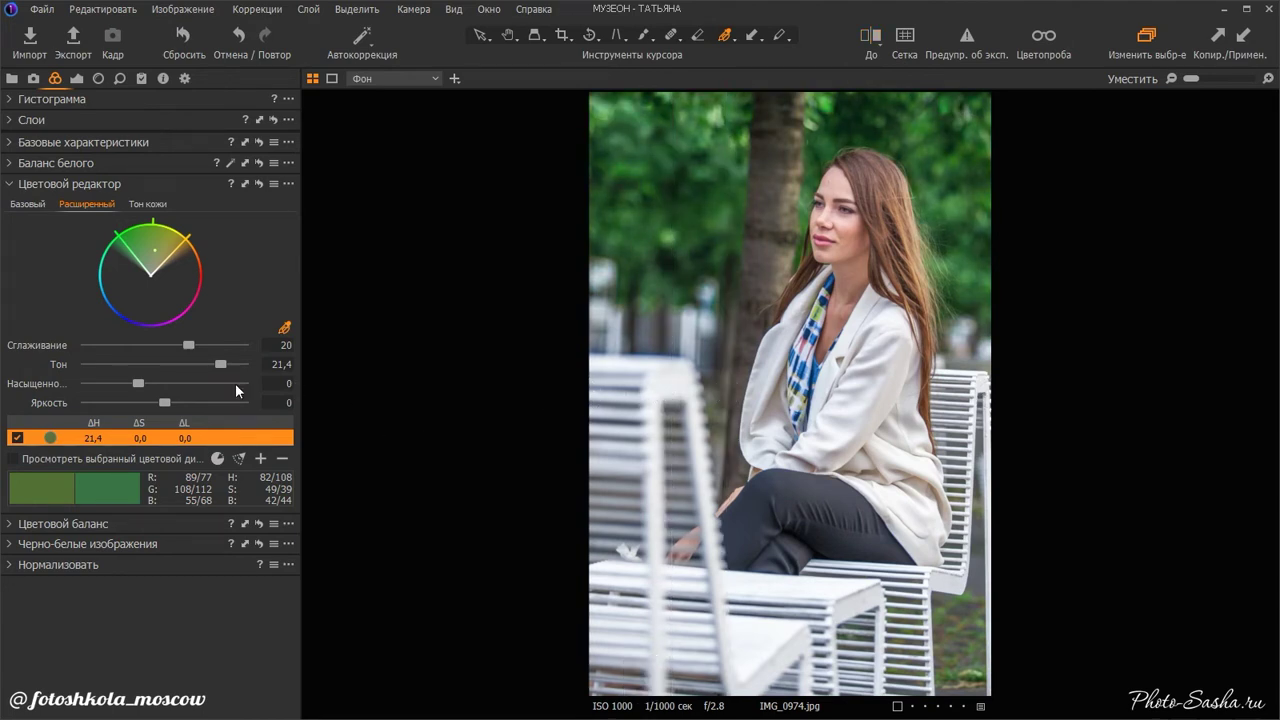
Lower the green range's saturation to -23, show the filmstrip, and copy the adjustments
{"action": "left_click_drag", "start_coordinate": [138, 387], "coordinate": [126, 390]}
{"action": "key", "text": "ctrl+b"}
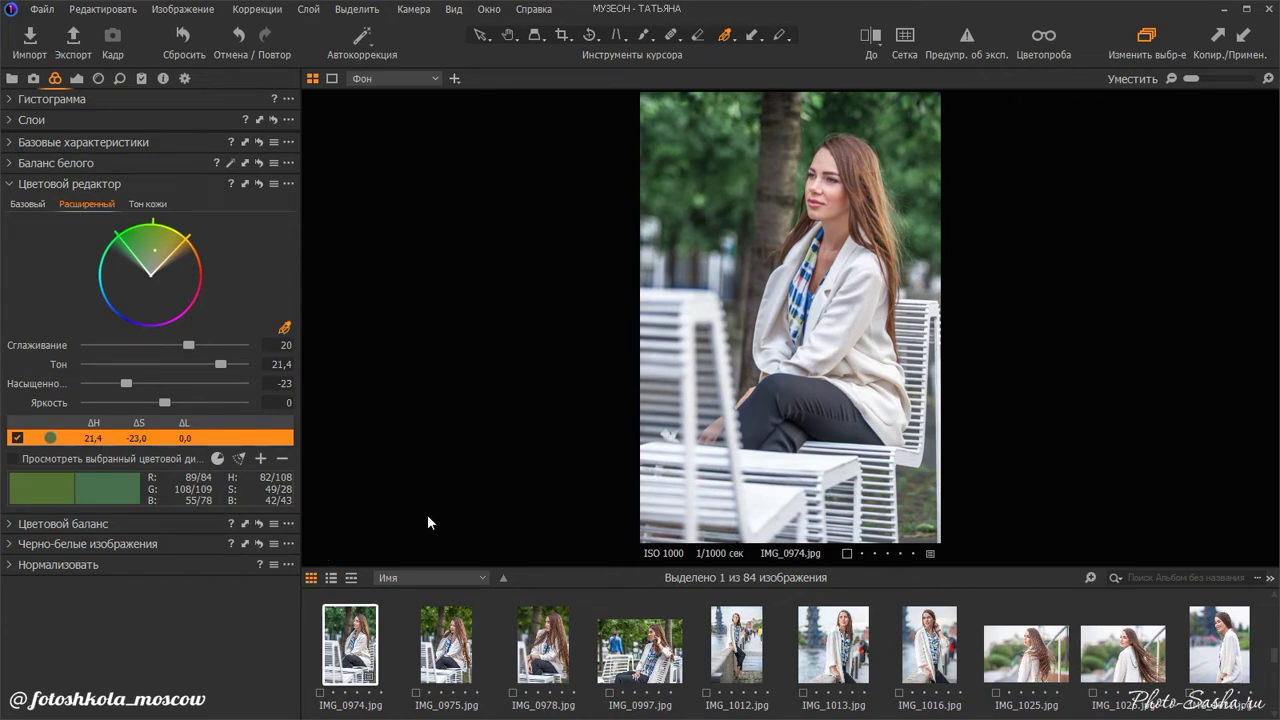
{"action": "key", "text": "ctrl+shift+c"}
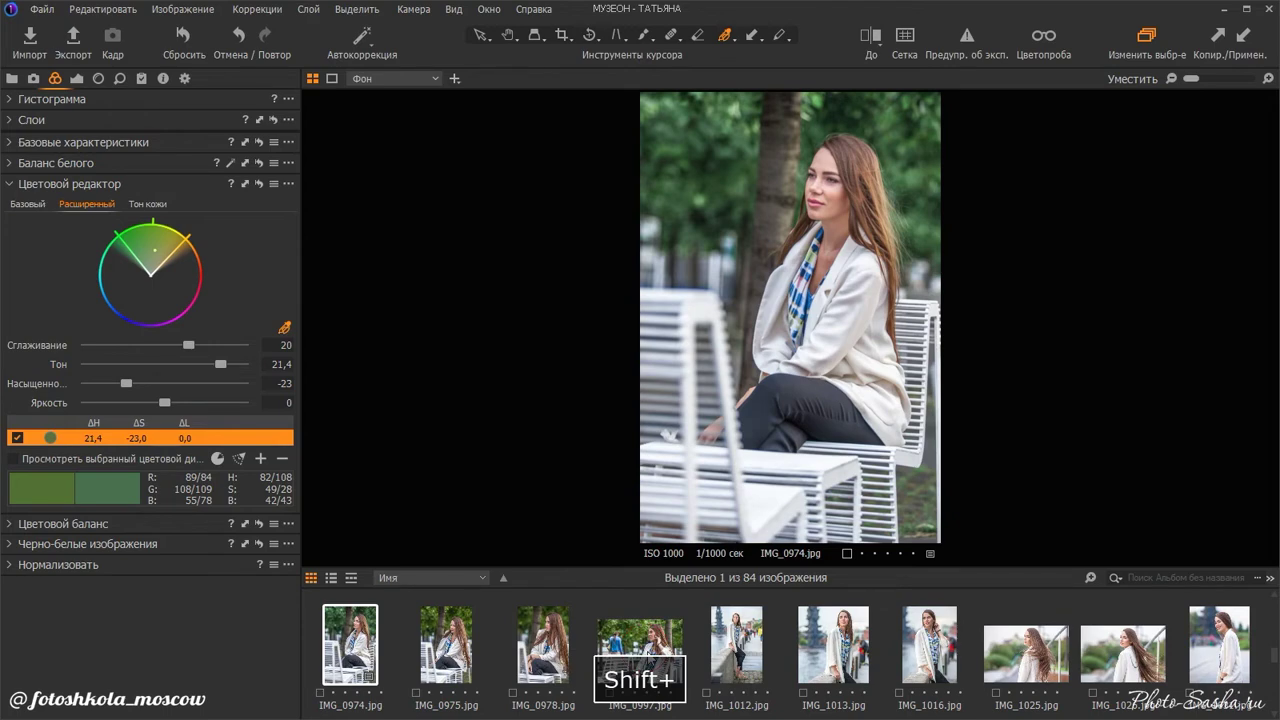
Paste the adjustments onto IMG_0974–IMG_0997, undo it, and reset the colour adjustments
{"action": "left_click", "coordinate": [650, 658], "text": "shift"}
{"action": "key", "text": "ctrl+shift+v"}
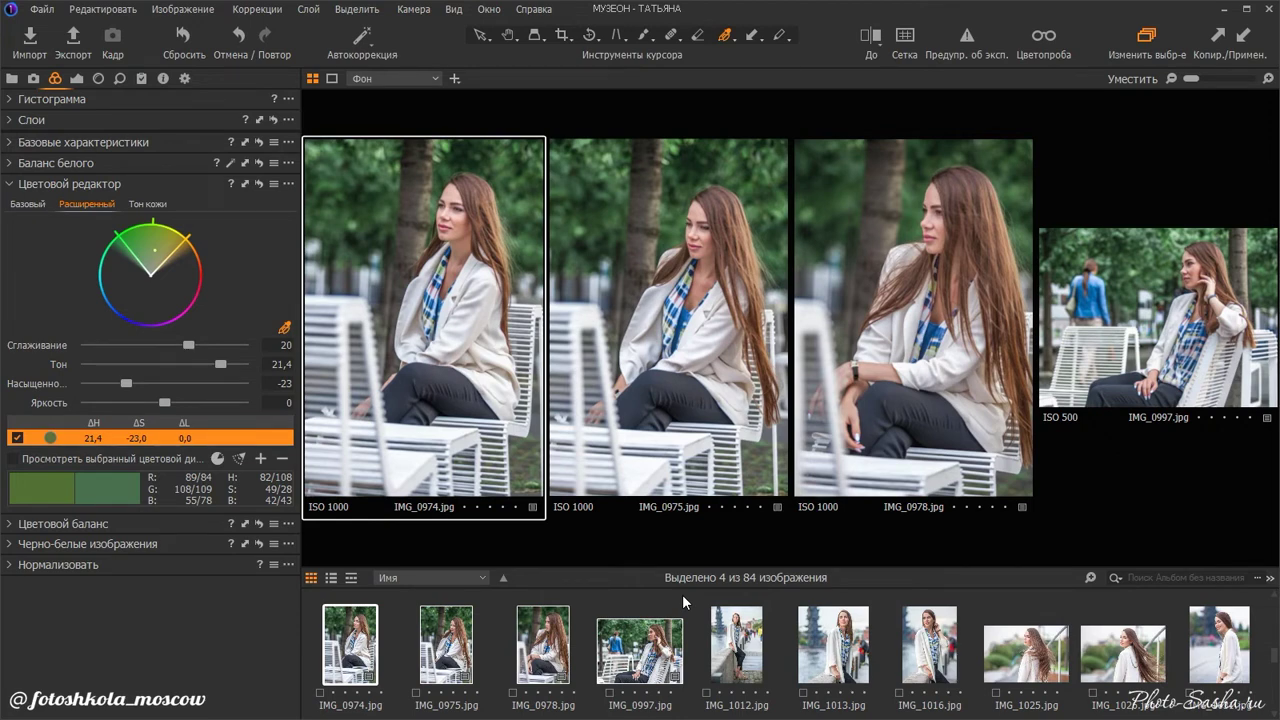
{"action": "key", "text": "ctrl+z"}
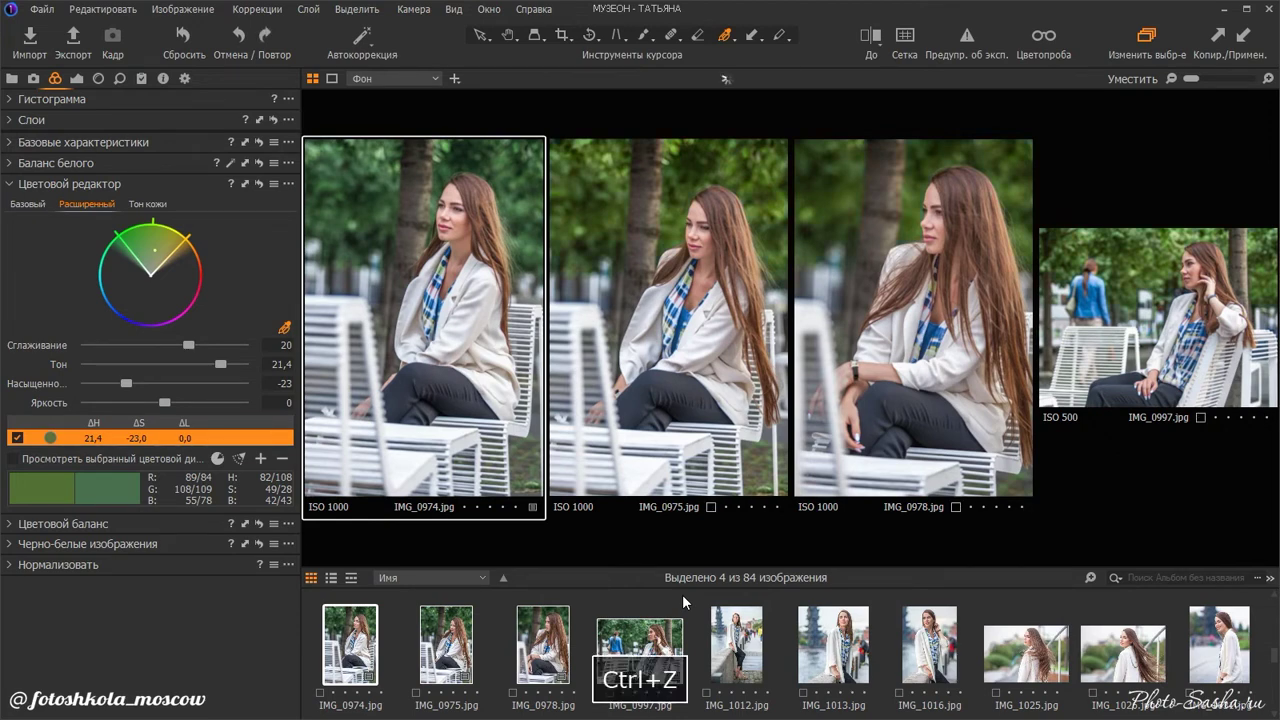
{"action": "key", "text": "ctrl+r"}
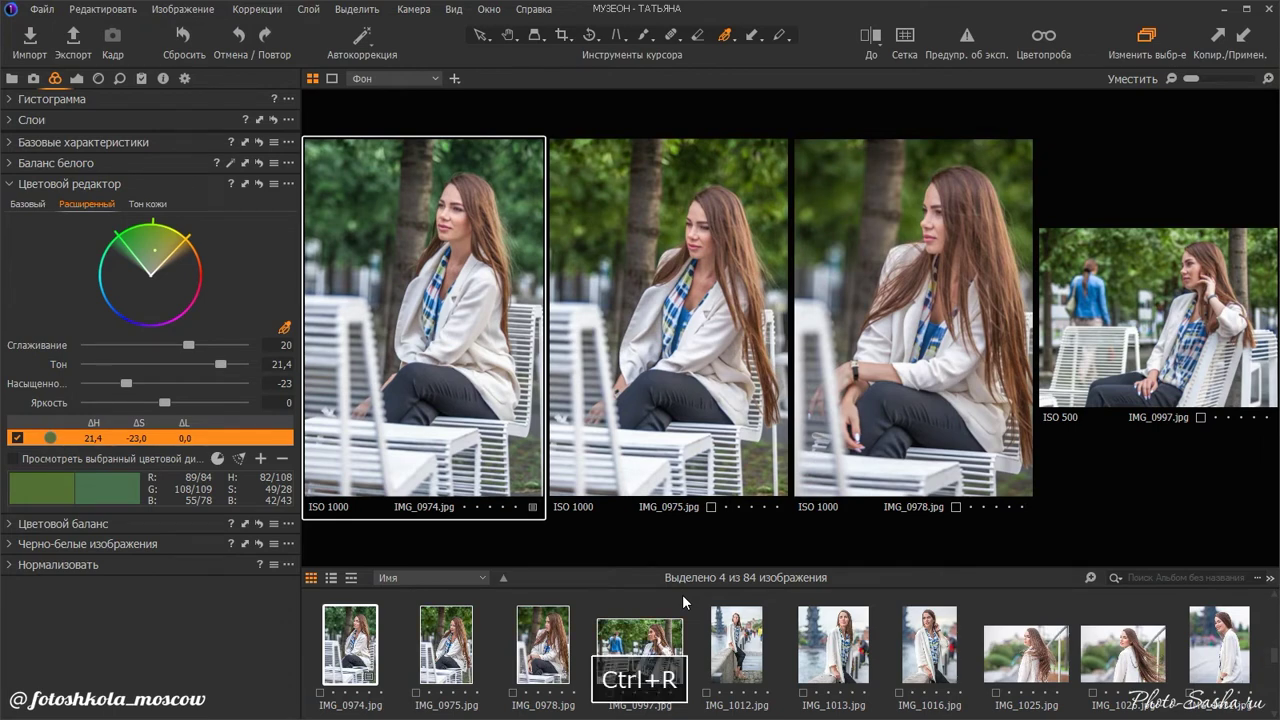
Select only IMG_0974 and hide the filmstrip so it fills the viewer
{"action": "left_click", "coordinate": [408, 619]}
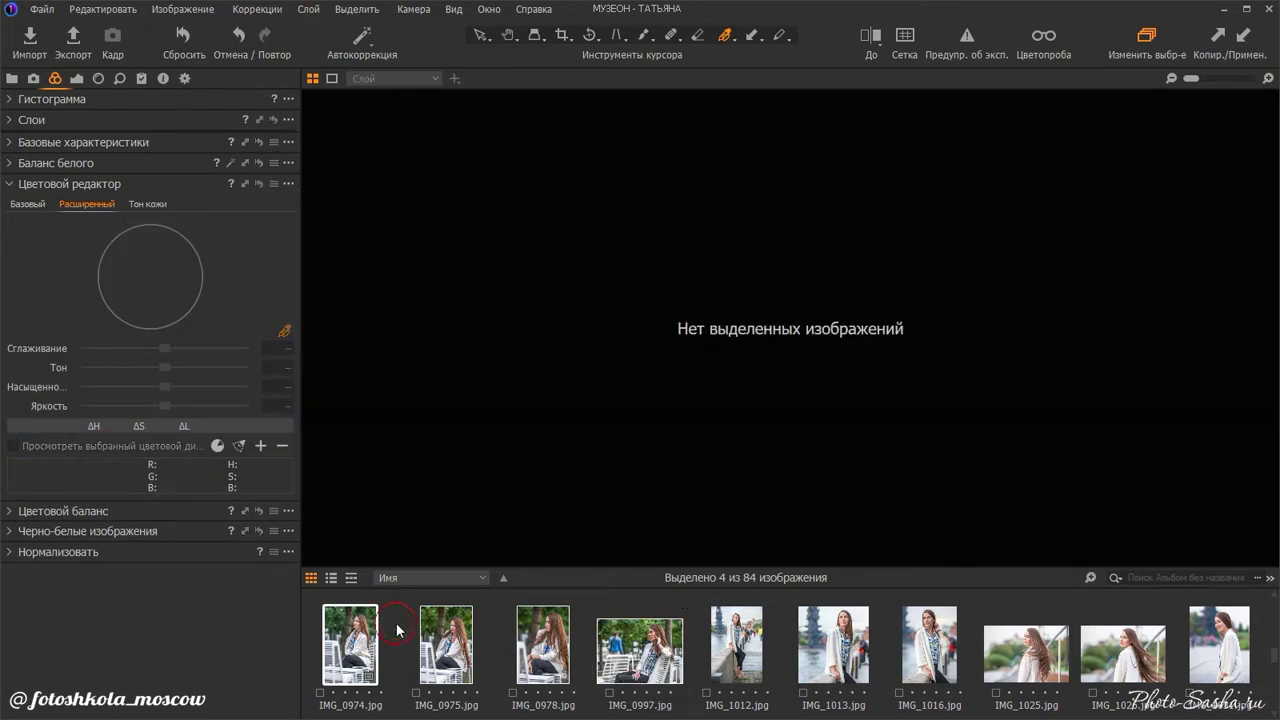
{"action": "left_click", "coordinate": [357, 628]}
{"action": "key", "text": "ctrl+b"}
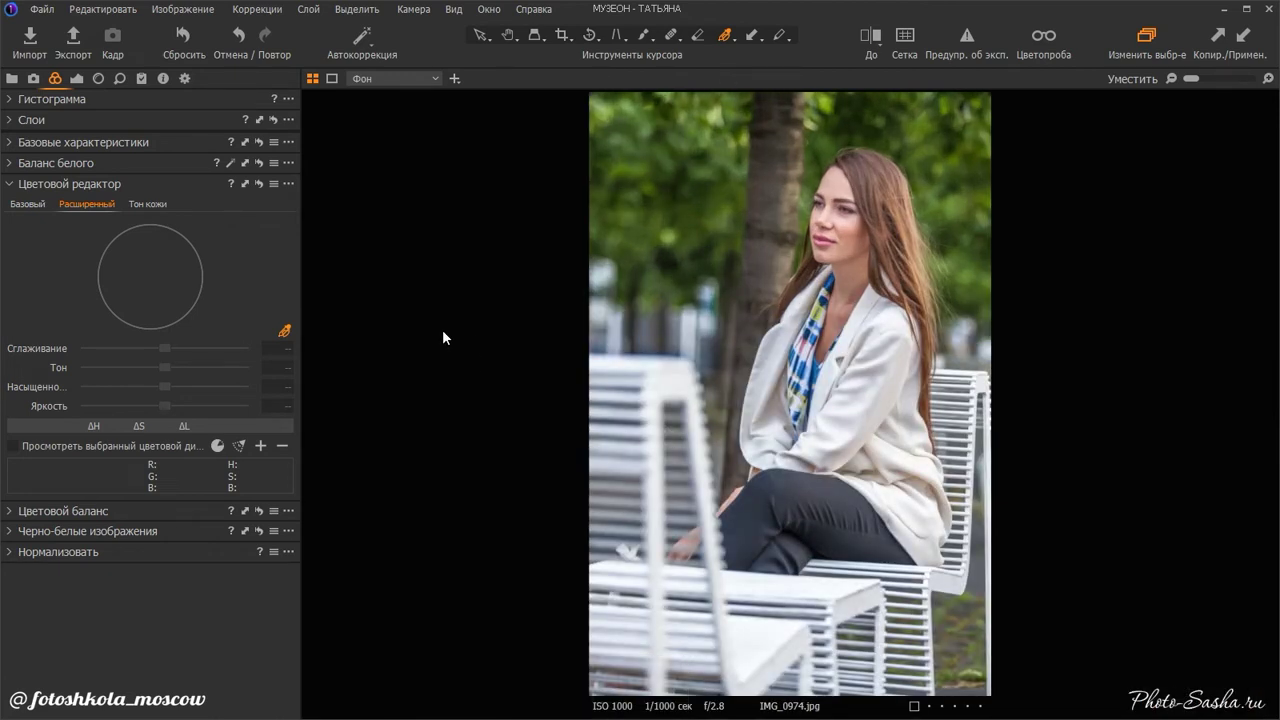
Pick the foliage green as a new range, widen it toward yellow and cyan, and set hue to -30
{"action": "left_click", "coordinate": [718, 153]}
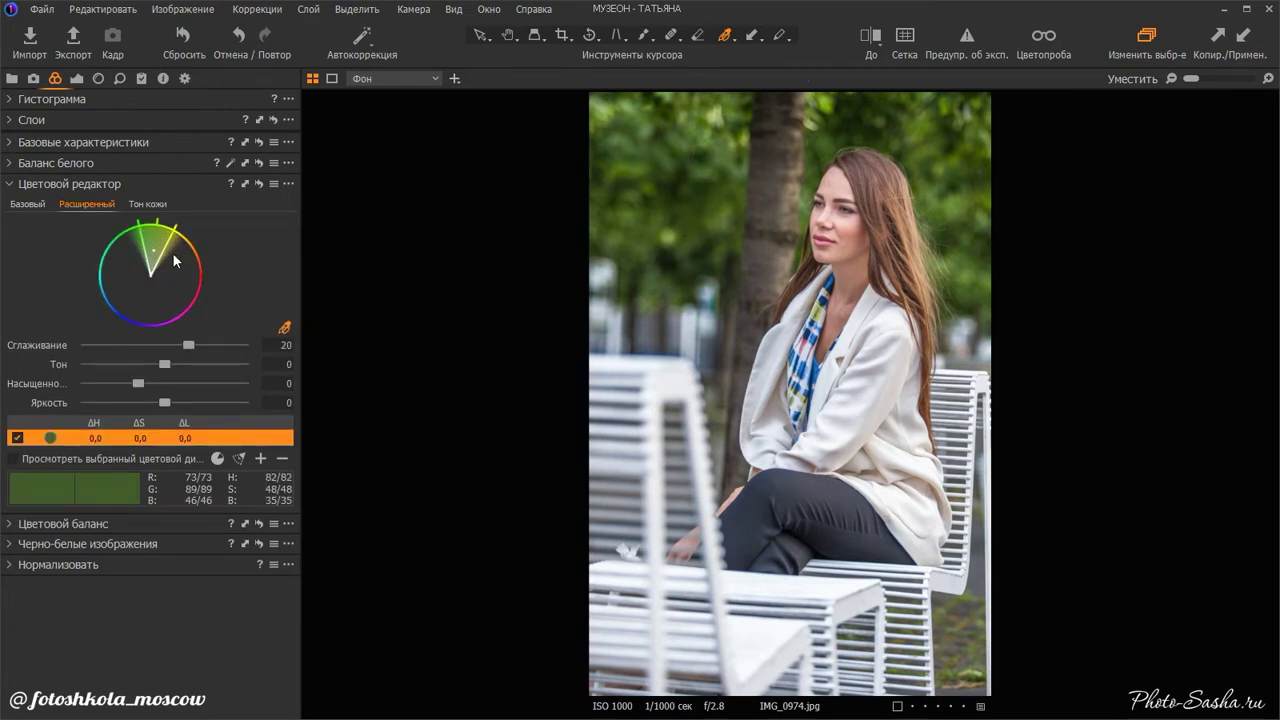
{"action": "left_click", "coordinate": [13, 458]}
{"action": "mouse_move", "coordinate": [175, 227]}
{"action": "left_mouse_down"}
{"action": "mouse_move", "coordinate": [186, 233]}
{"action": "mouse_move", "coordinate": [174, 228]}
{"action": "left_mouse_up"}
{"action": "left_click_drag", "start_coordinate": [129, 228], "coordinate": [101, 246]}
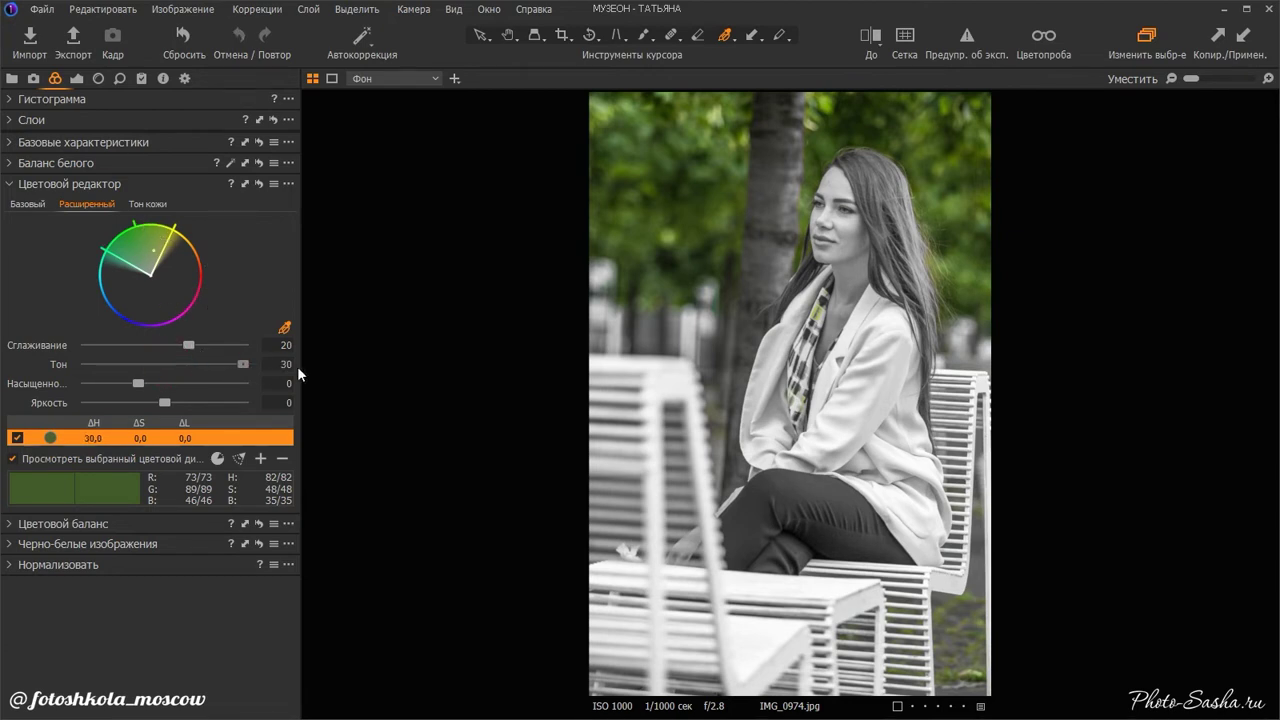
{"action": "left_click_drag", "start_coordinate": [165, 365], "coordinate": [86, 365]}
{"action": "left_click", "coordinate": [704, 122]}
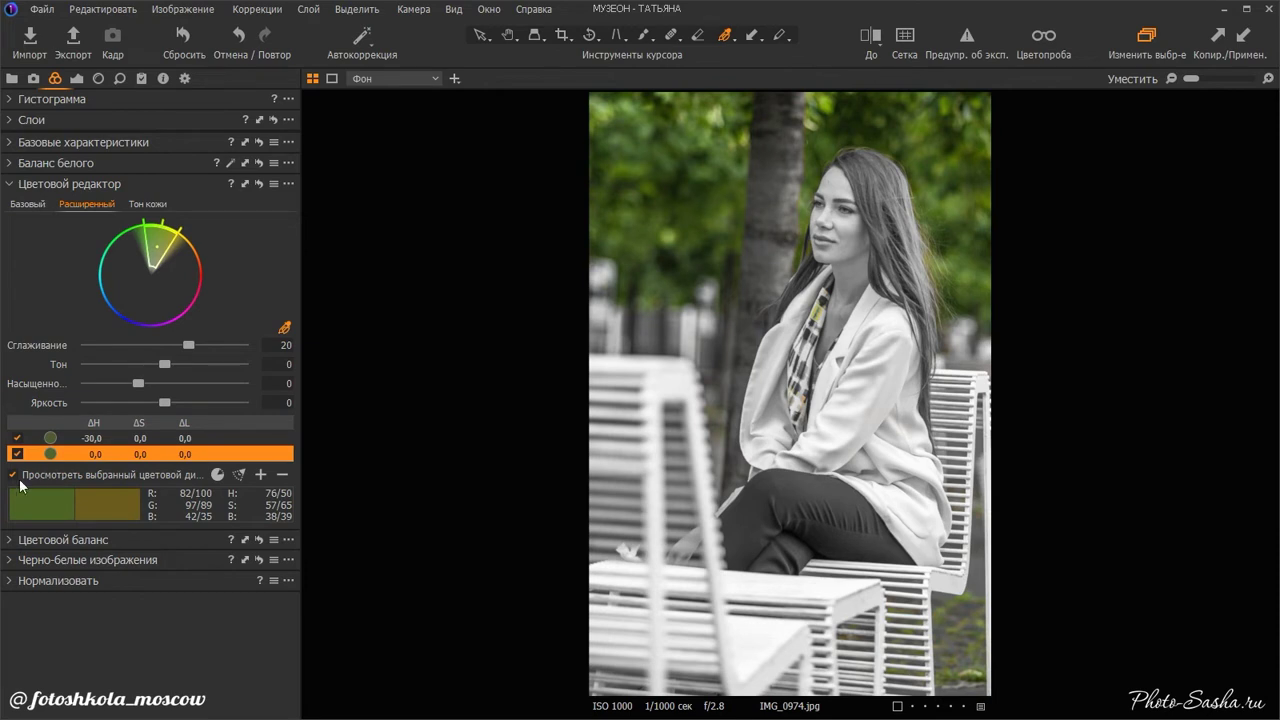
Preview the second range, widen it toward yellow and green, and shift its hue to -30
{"action": "left_click", "coordinate": [14, 476]}
{"action": "left_click_drag", "start_coordinate": [180, 224], "coordinate": [191, 216]}
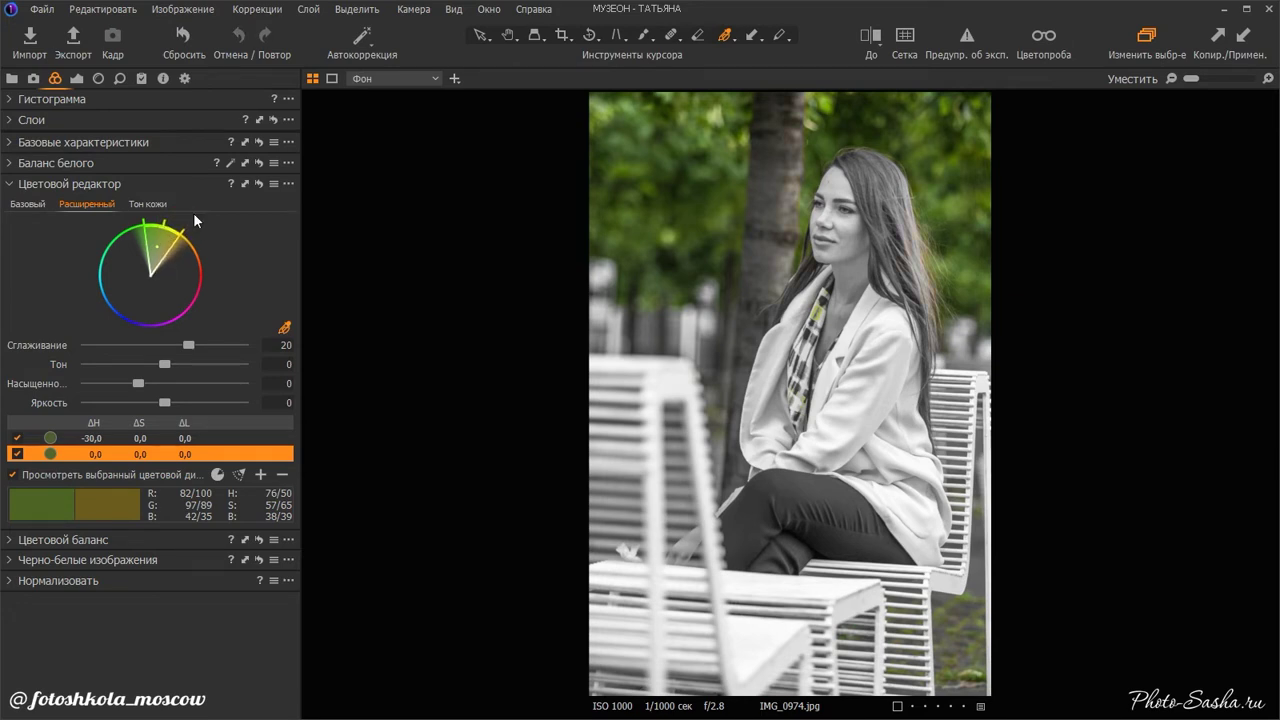
{"action": "left_click_drag", "start_coordinate": [143, 221], "coordinate": [114, 234]}
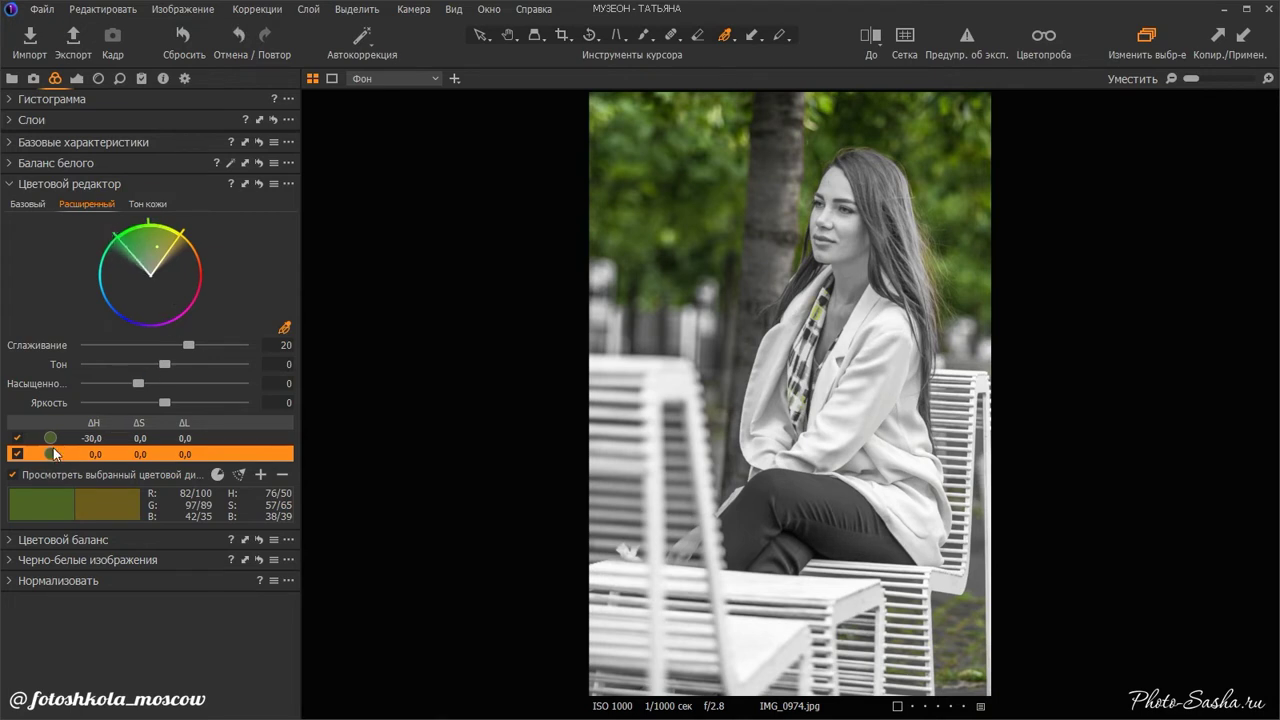
{"action": "mouse_move", "coordinate": [165, 365]}
{"action": "left_mouse_down"}
{"action": "mouse_move", "coordinate": [206, 366]}
{"action": "mouse_move", "coordinate": [60, 372]}
{"action": "left_mouse_up"}
Return to full colour, compare with the original green, and sample a third foliage range
{"action": "left_click", "coordinate": [12, 475]}
{"action": "key", "text": "y"}
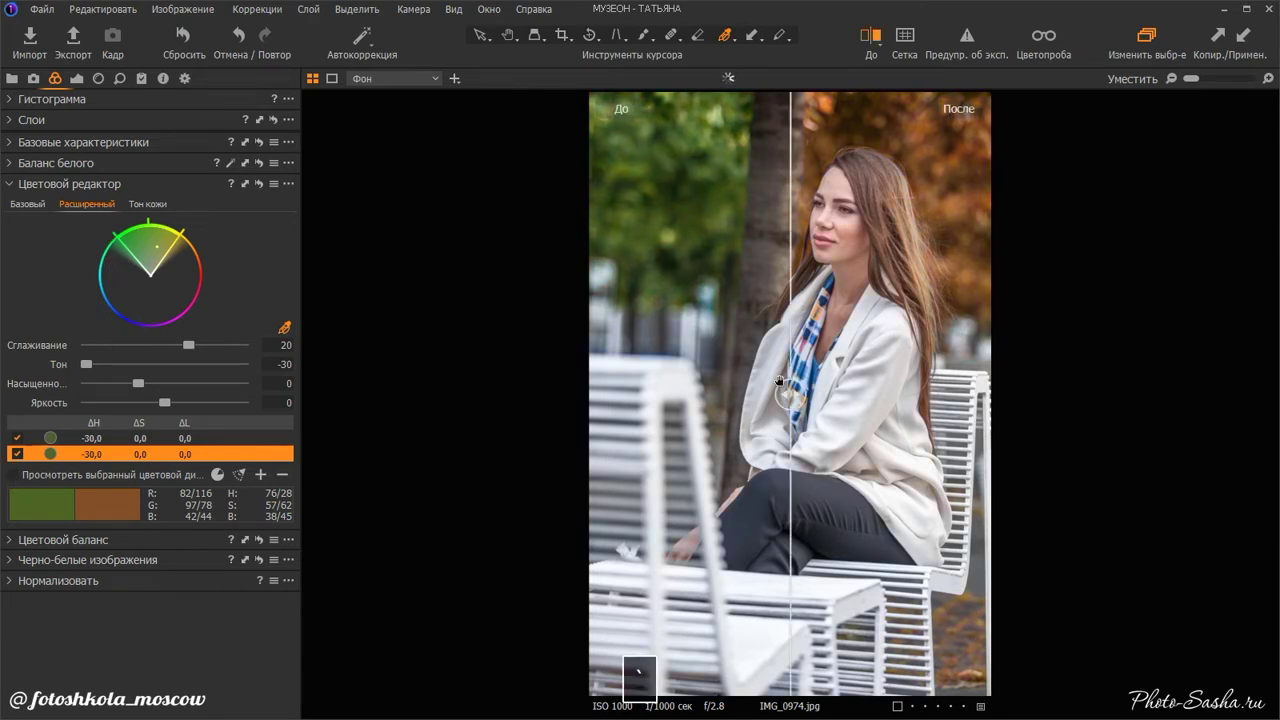
{"action": "key", "text": "y"}
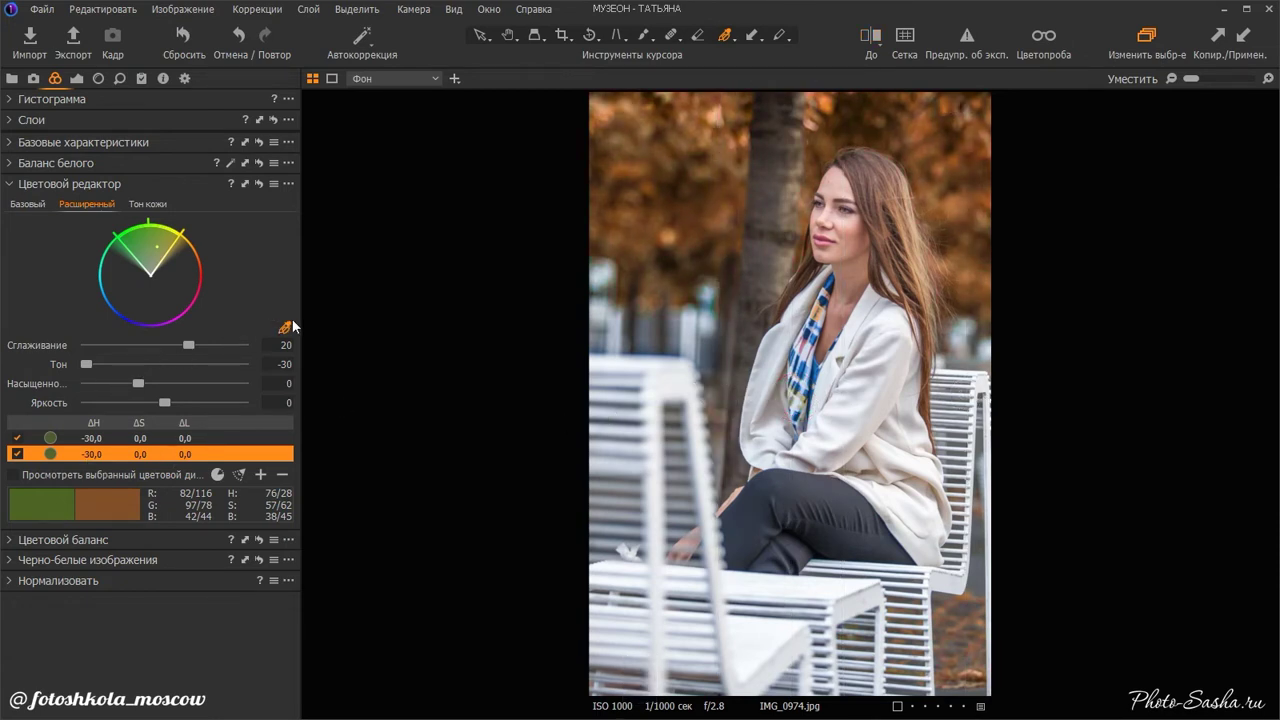
{"action": "left_click", "coordinate": [700, 128]}
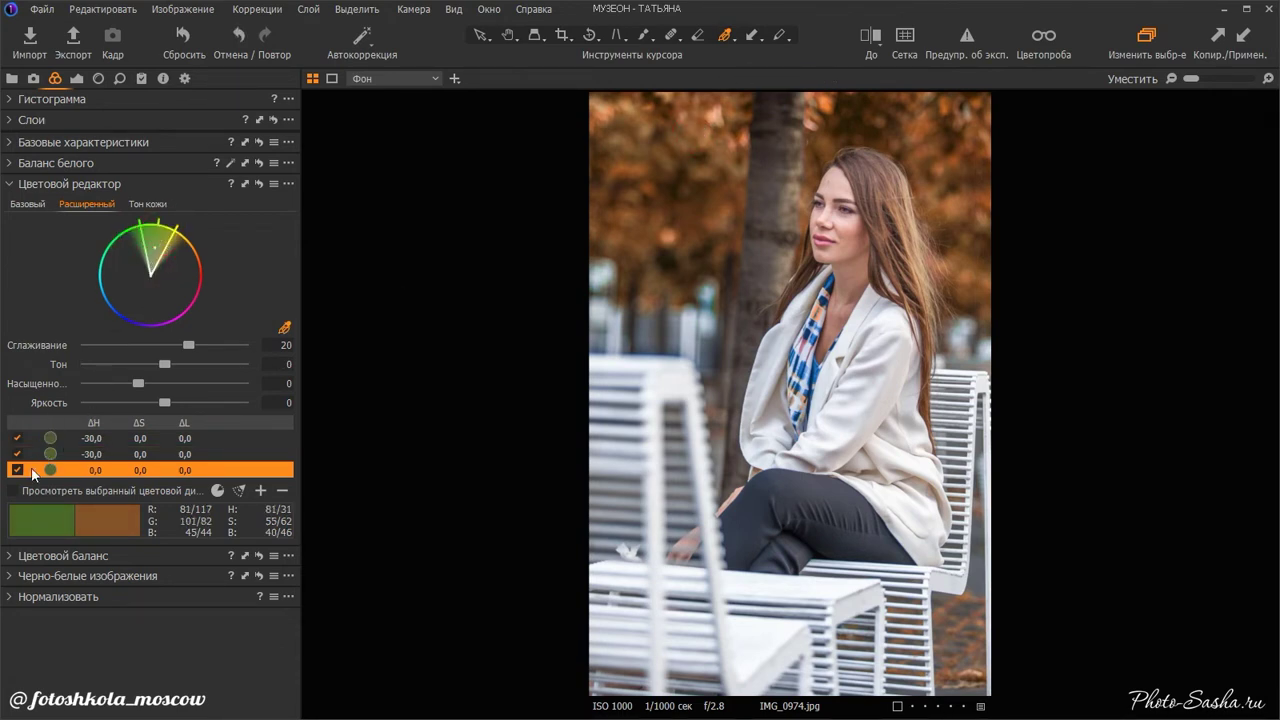
Widen the third range over the foliage greens, set hue to -30 and saturation to 41,3
{"action": "left_click", "coordinate": [12, 491]}
{"action": "left_click_drag", "start_coordinate": [155, 222], "coordinate": [100, 262]}
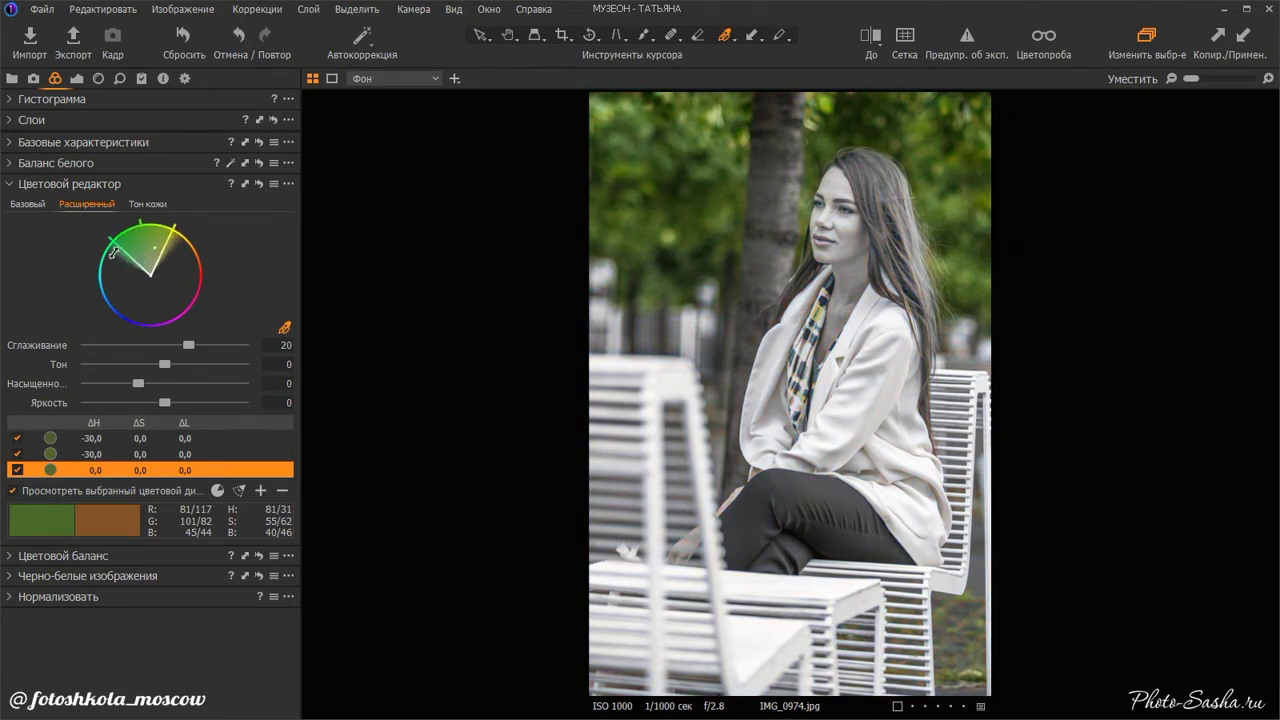
{"action": "left_click", "coordinate": [13, 491]}
{"action": "left_click_drag", "start_coordinate": [174, 366], "coordinate": [96, 365]}
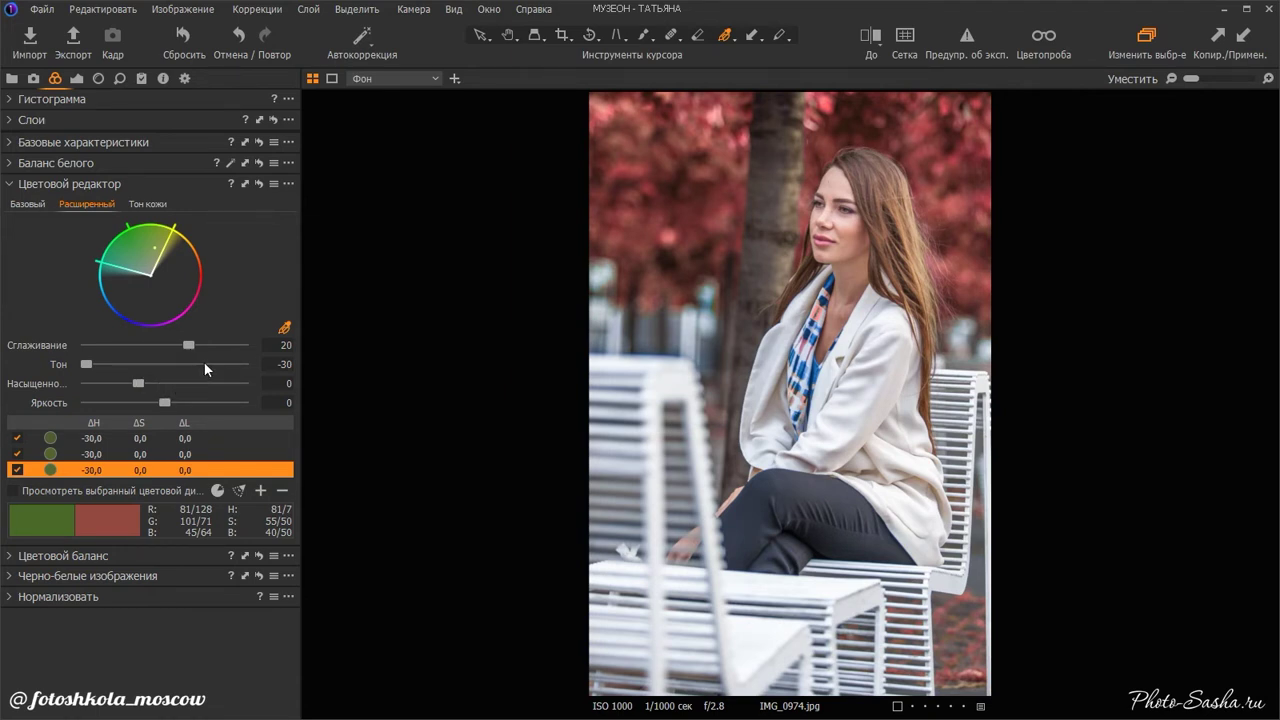
{"action": "left_click_drag", "start_coordinate": [137, 384], "coordinate": [156, 388]}
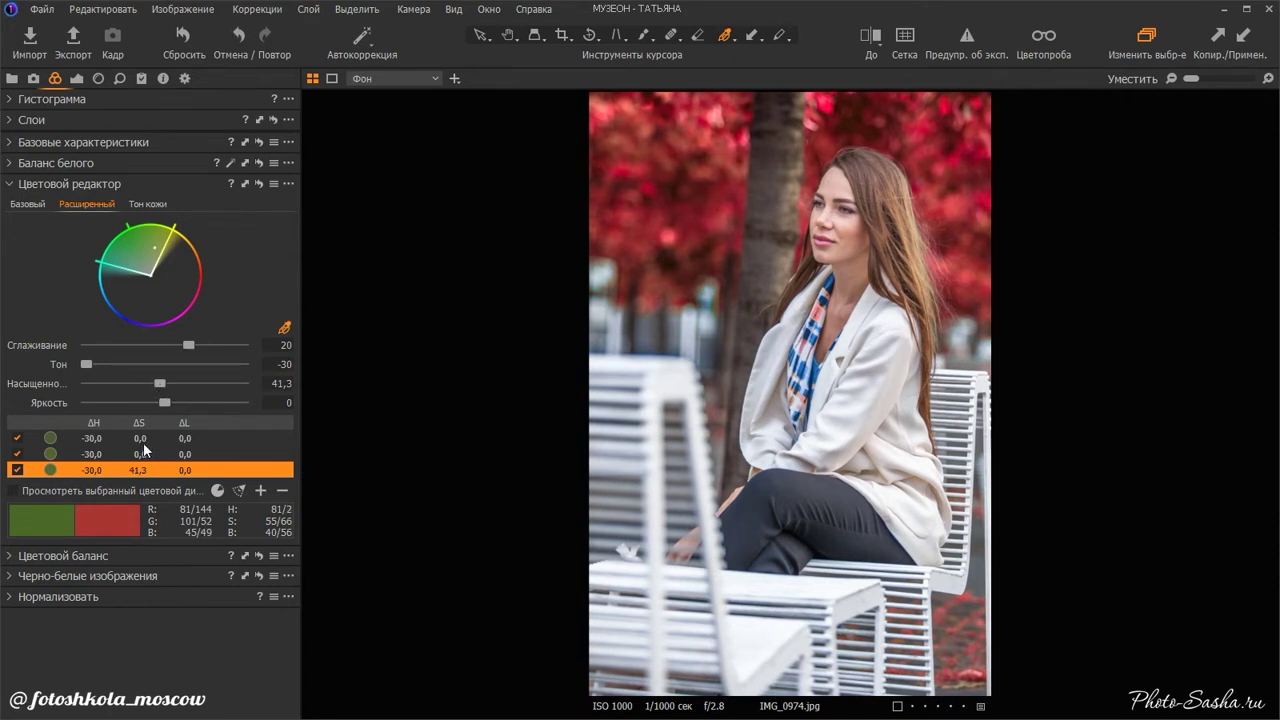
{"action": "key", "text": "y"}
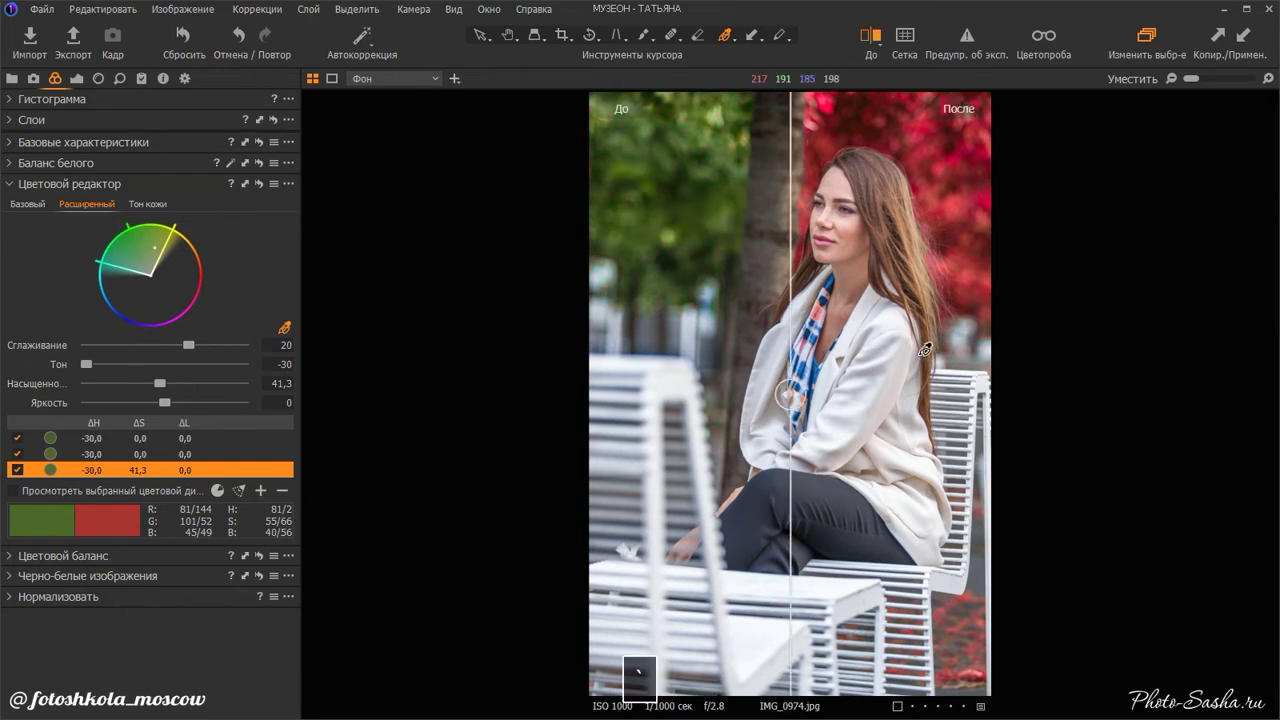
{"action": "mouse_move", "coordinate": [789, 399]}
{"action": "left_mouse_down"}
{"action": "mouse_move", "coordinate": [1094, 414]}
{"action": "mouse_move", "coordinate": [390, 405]}
{"action": "left_mouse_up"}
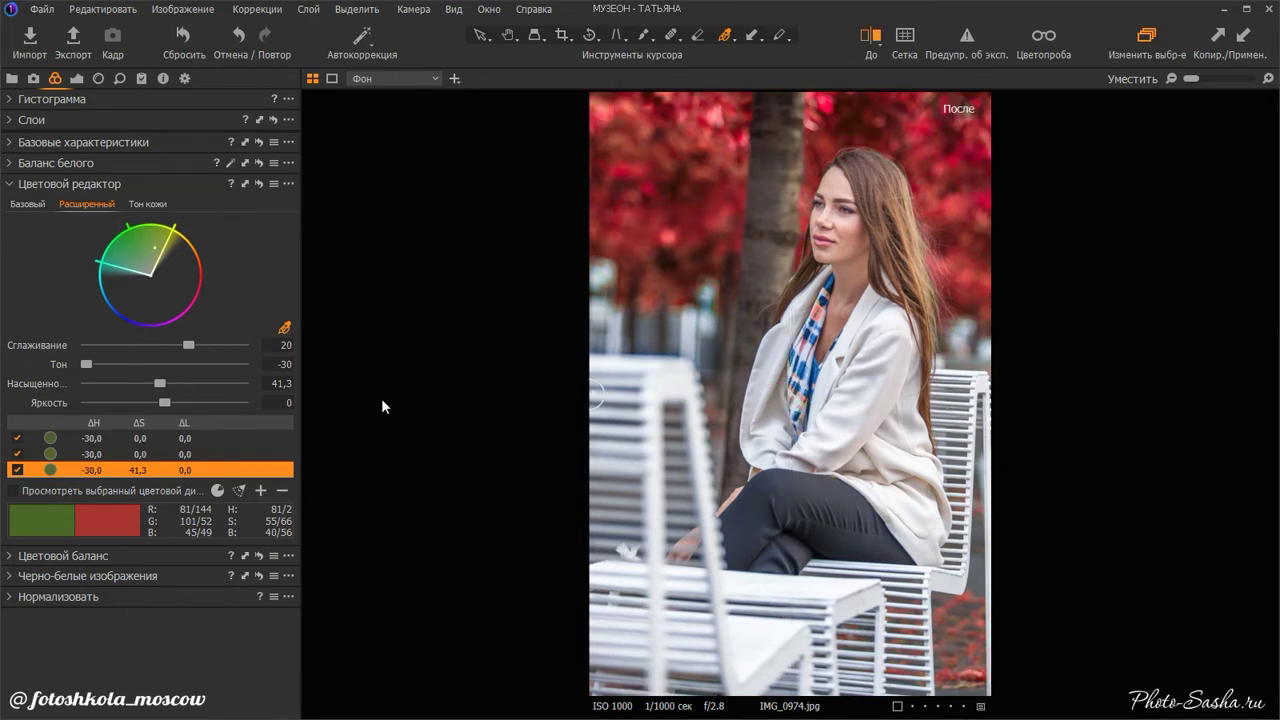
{"action": "mouse_move", "coordinate": [590, 398]}
{"action": "left_mouse_down"}
{"action": "mouse_move", "coordinate": [611, 416]}
{"action": "mouse_move", "coordinate": [590, 413]}
{"action": "left_mouse_up"}
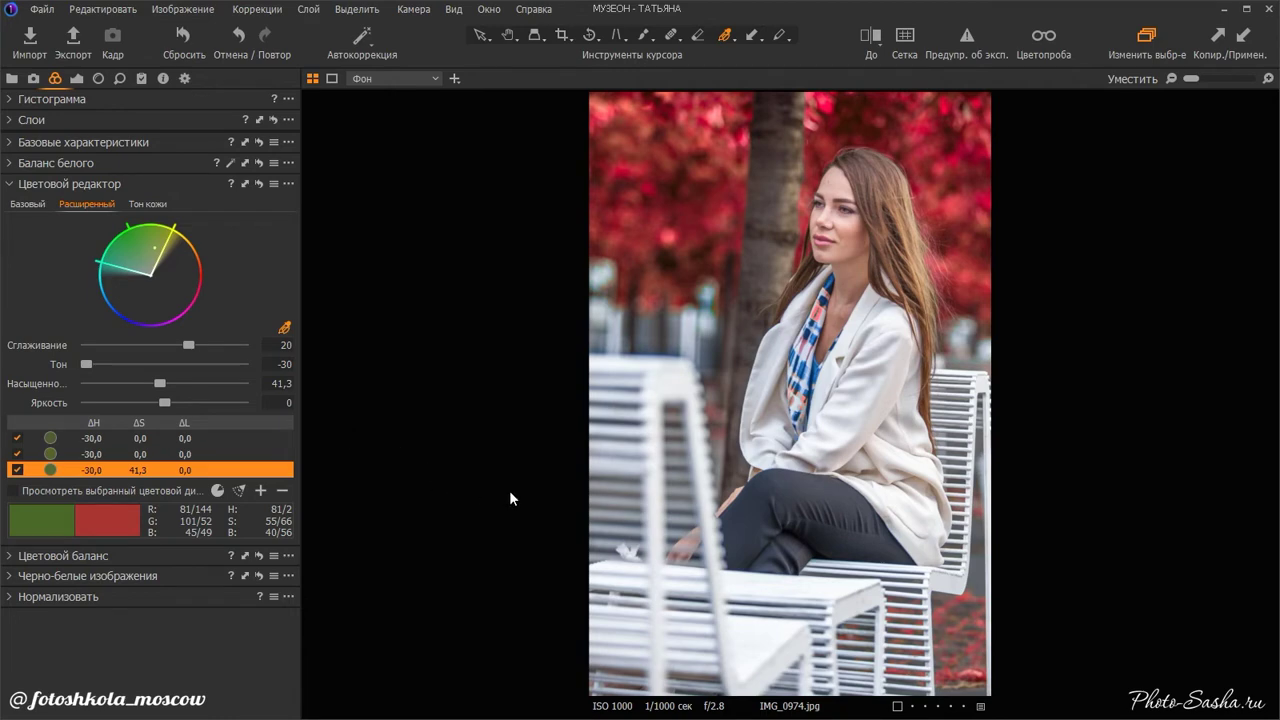
Copy IMG_0974's red-foliage adjustments and paste them onto IMG_0975, IMG_0978 and IMG_0997
{"action": "key", "text": "ctrl+b"}
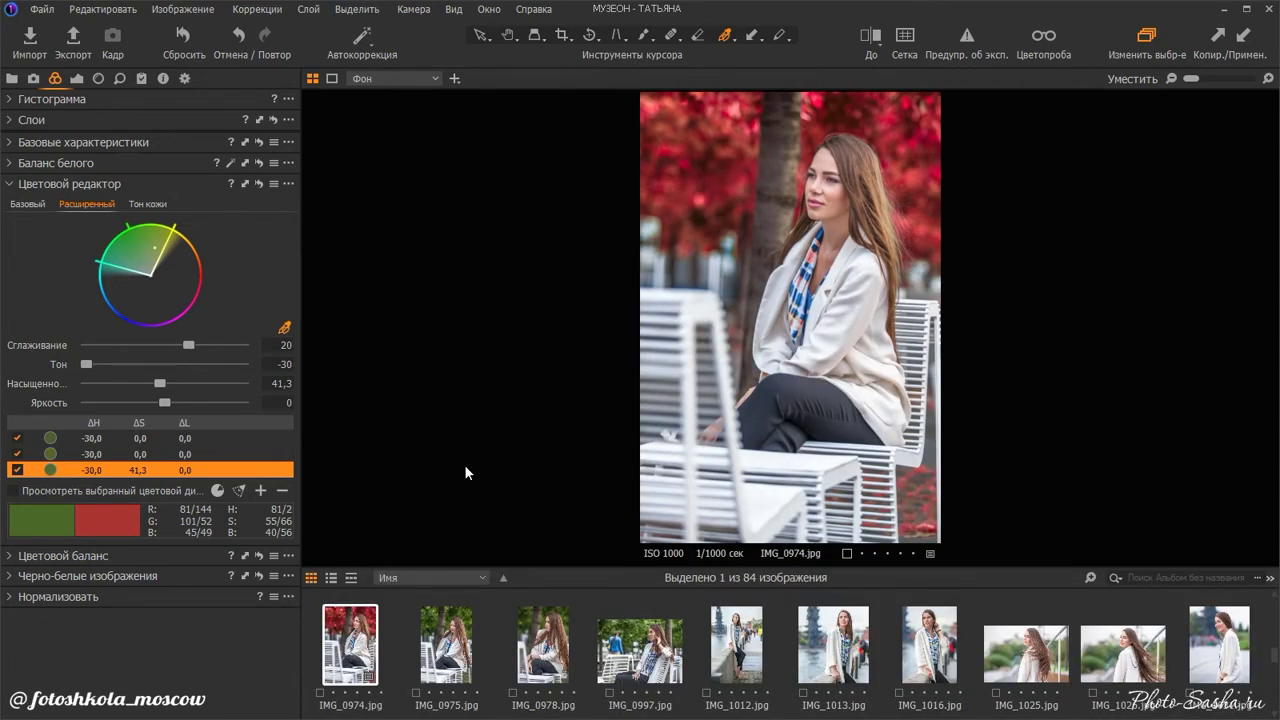
{"action": "key", "text": "ctrl+shift+c"}
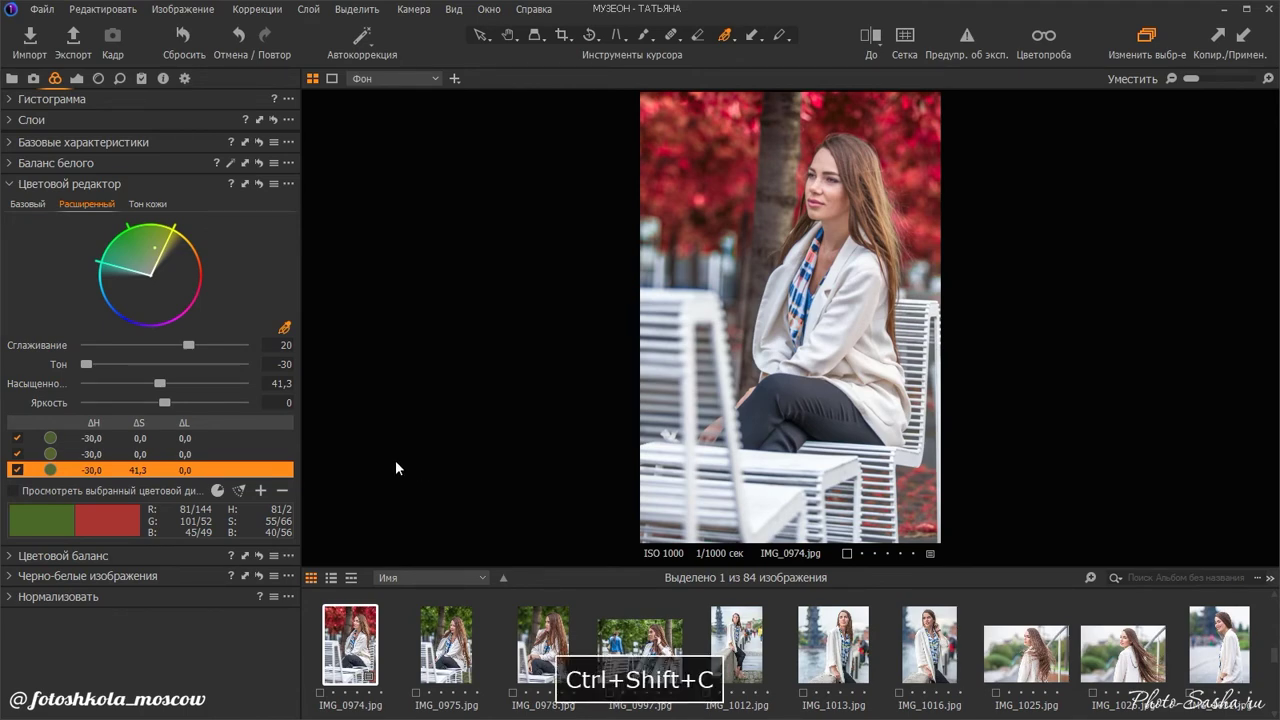
{"action": "left_click", "coordinate": [640, 648], "text": "shift"}
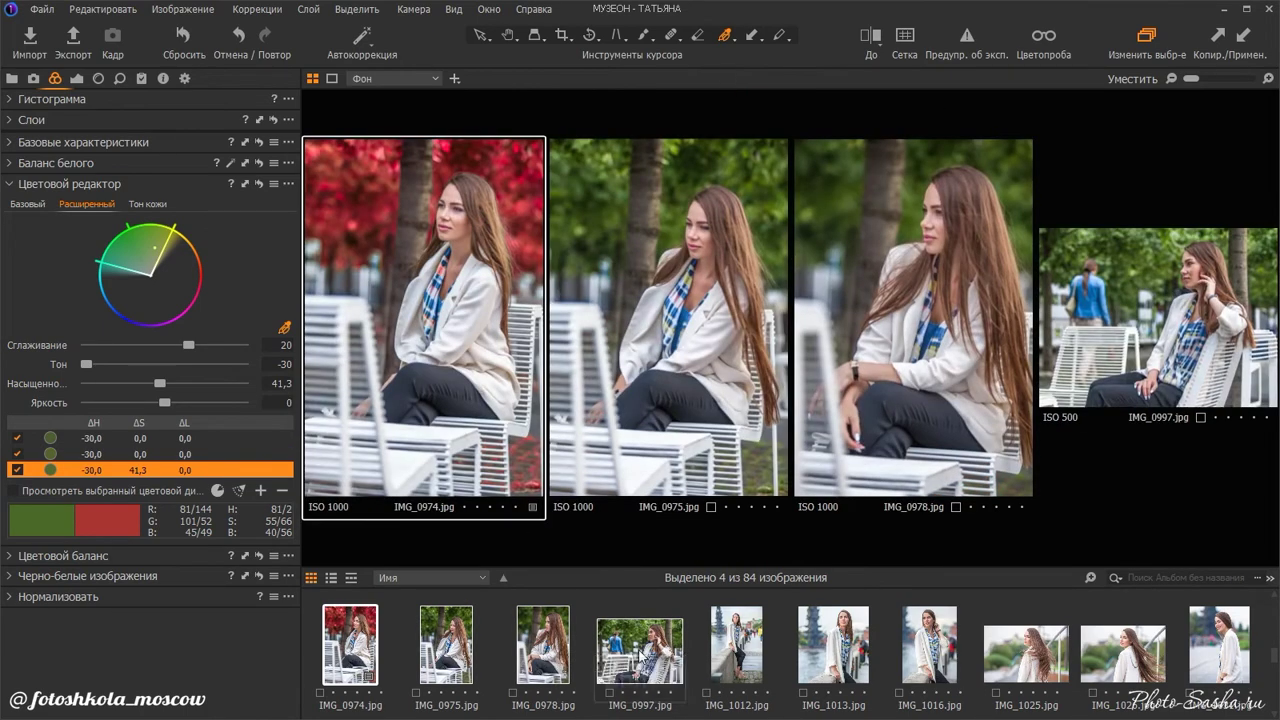
{"action": "key", "text": "ctrl+shift+v"}
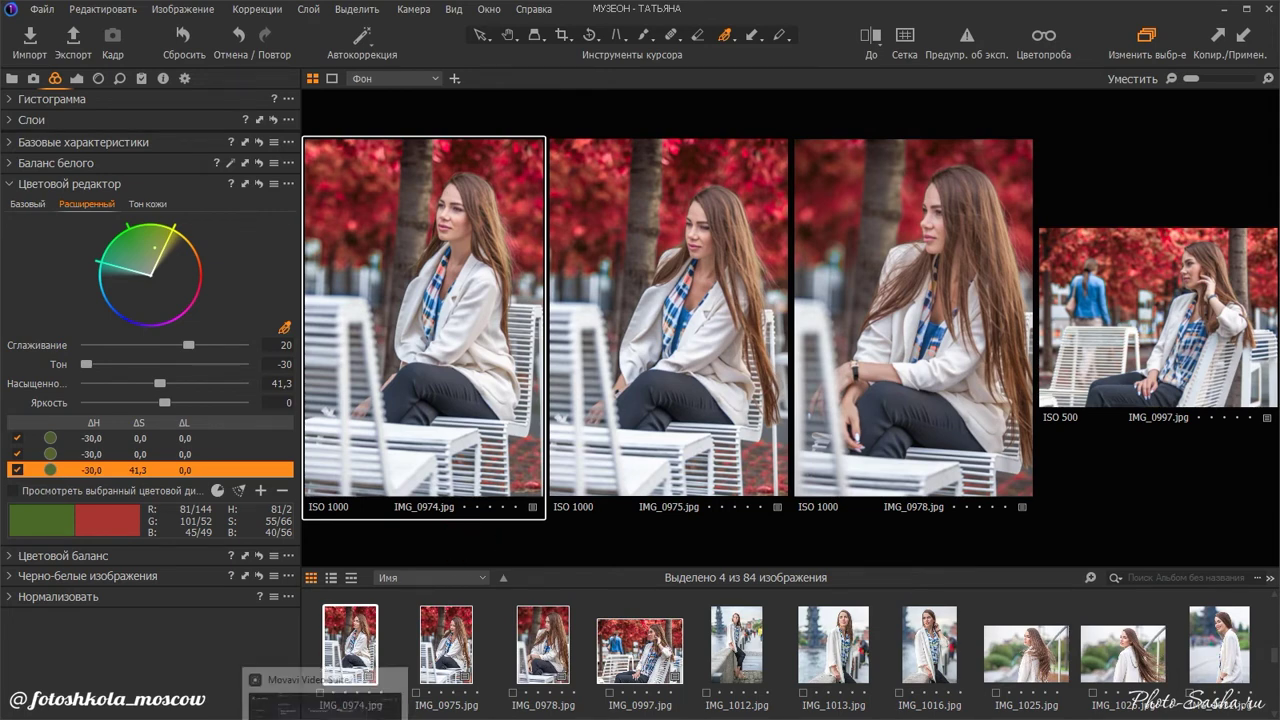
{"action": "left_click", "coordinate": [320, 672]}
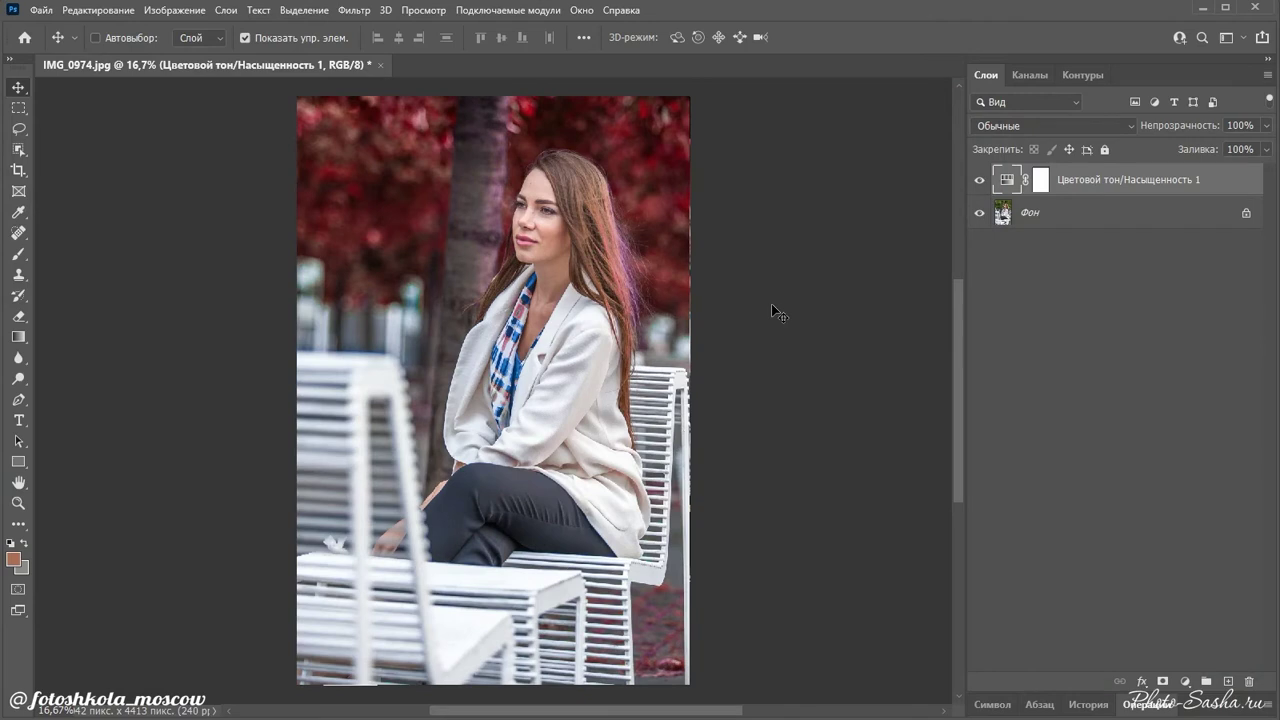
Replace the old adjustment layer with a new Hue/Saturation layer targeting Greens
{"action": "key", "text": "Delete"}
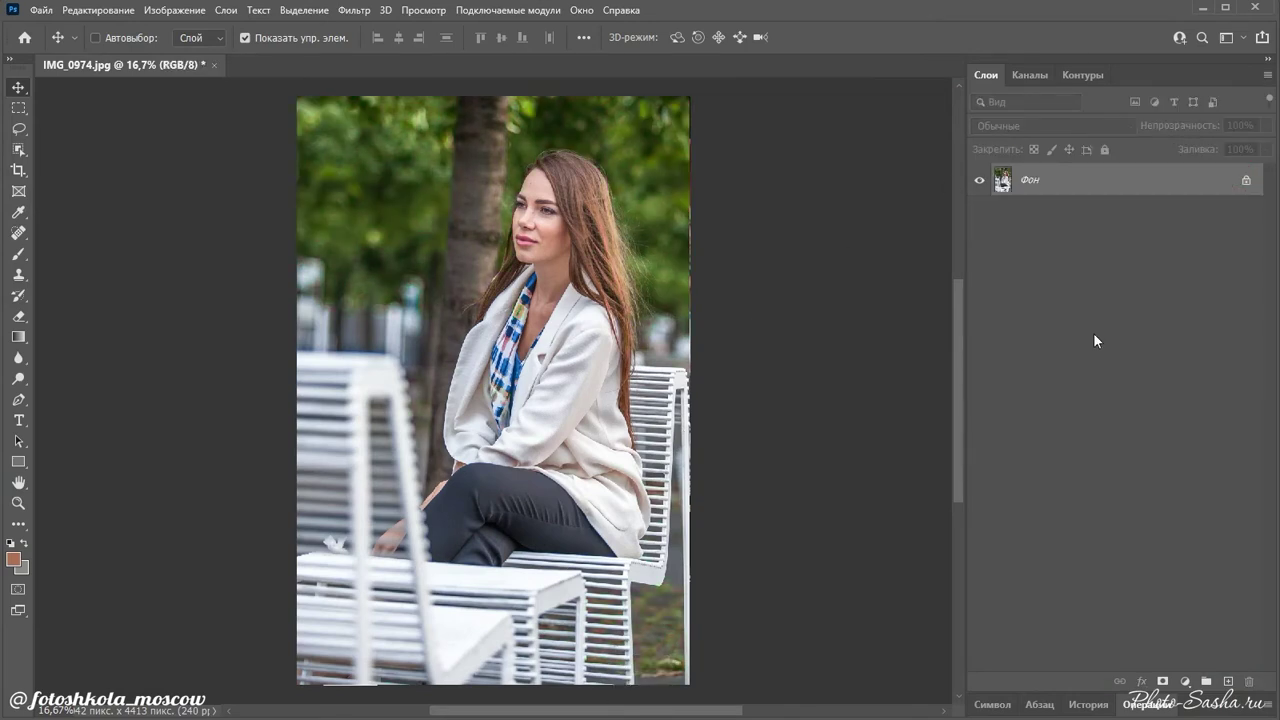
{"action": "left_click", "coordinate": [1185, 681]}
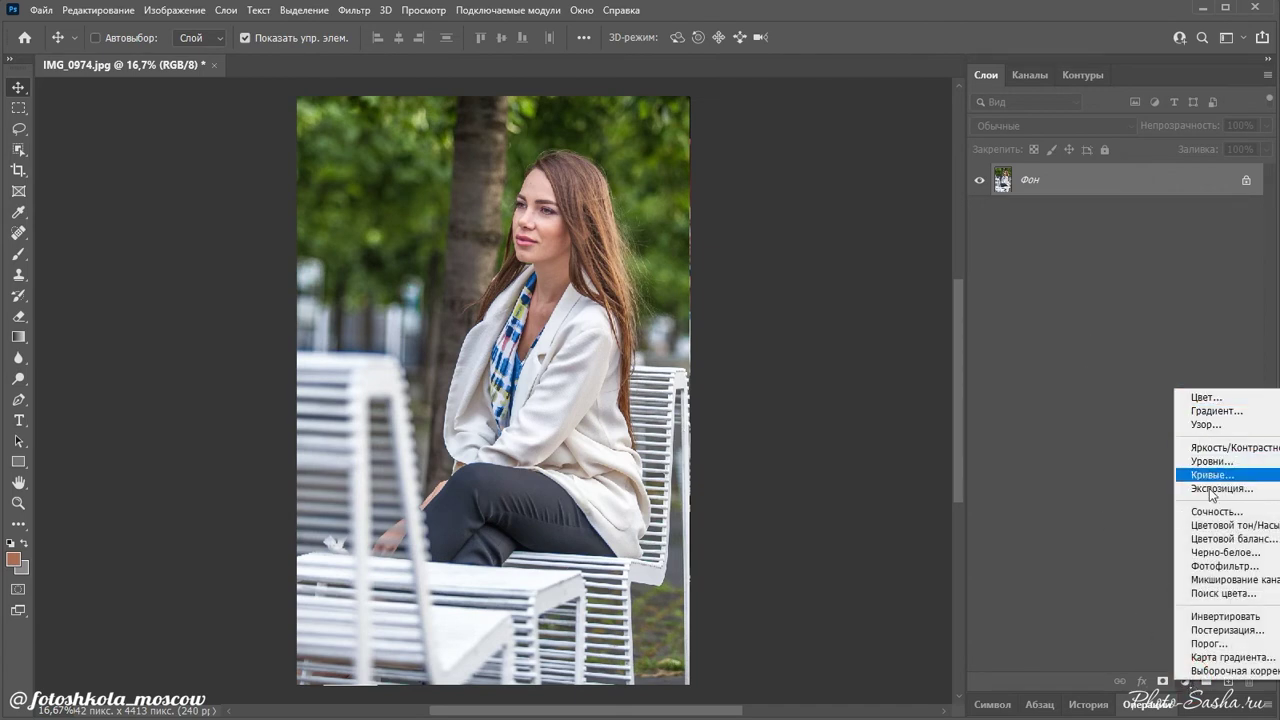
{"action": "left_click", "coordinate": [1208, 526]}
{"action": "left_click", "coordinate": [1011, 372]}
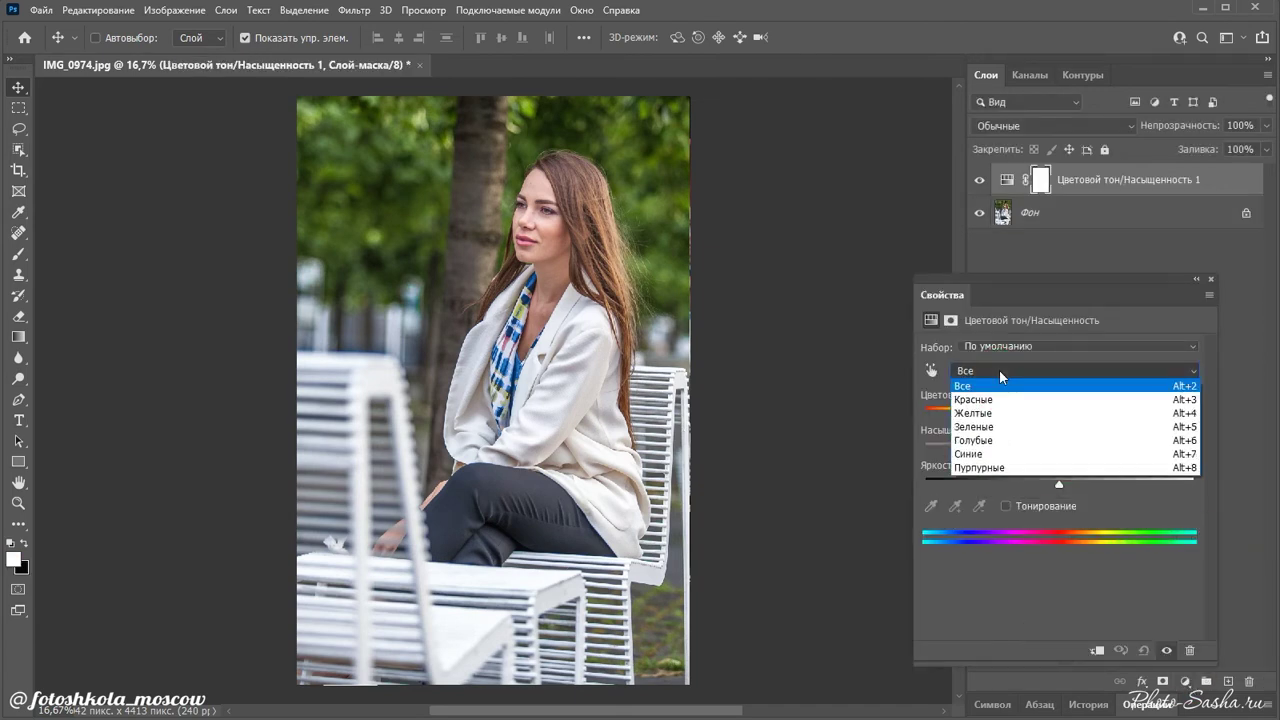
{"action": "left_click", "coordinate": [995, 427]}
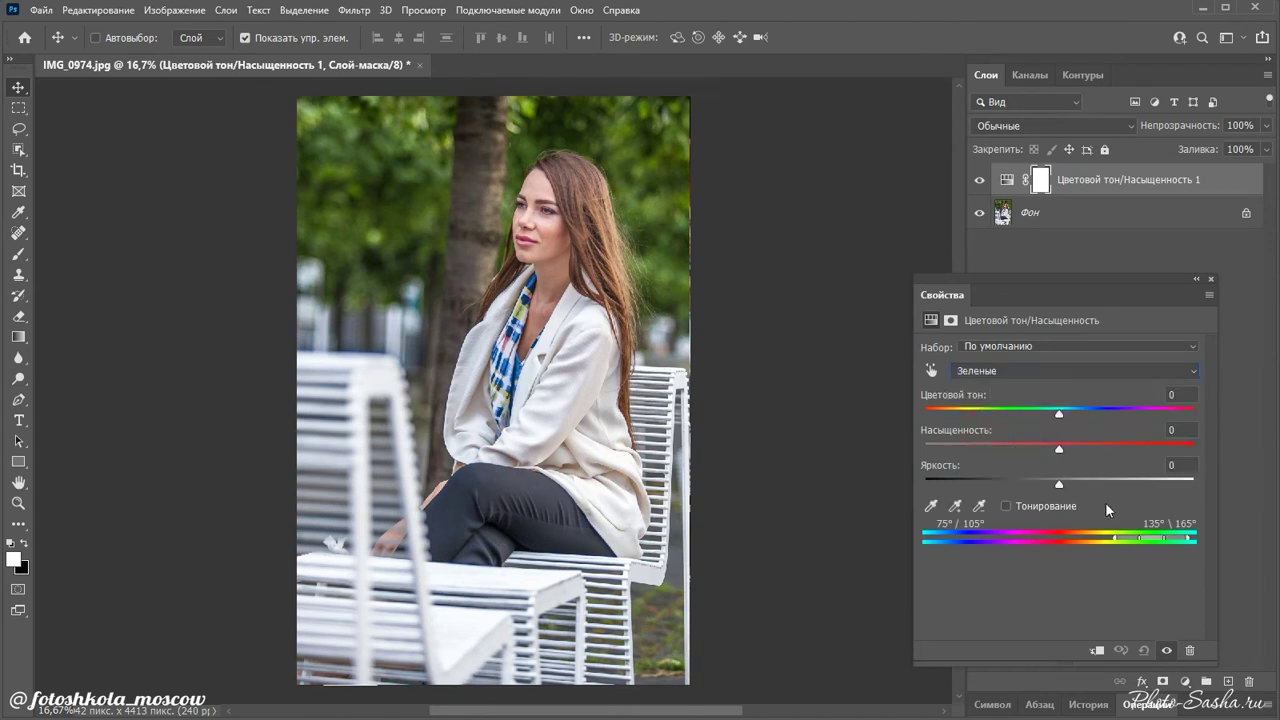
Shift the greens' hue to -73 and narrow the affected green range
{"action": "left_click_drag", "start_coordinate": [1058, 413], "coordinate": [961, 413]}
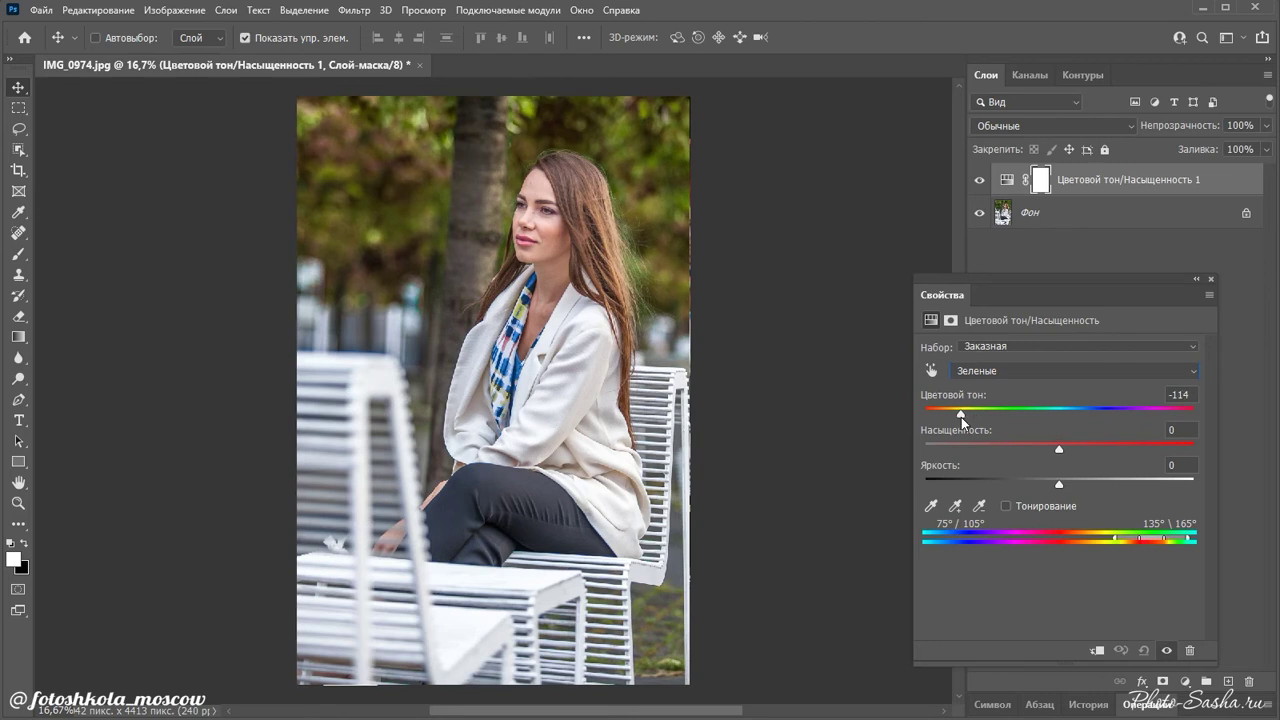
{"action": "left_click_drag", "start_coordinate": [961, 413], "coordinate": [938, 413]}
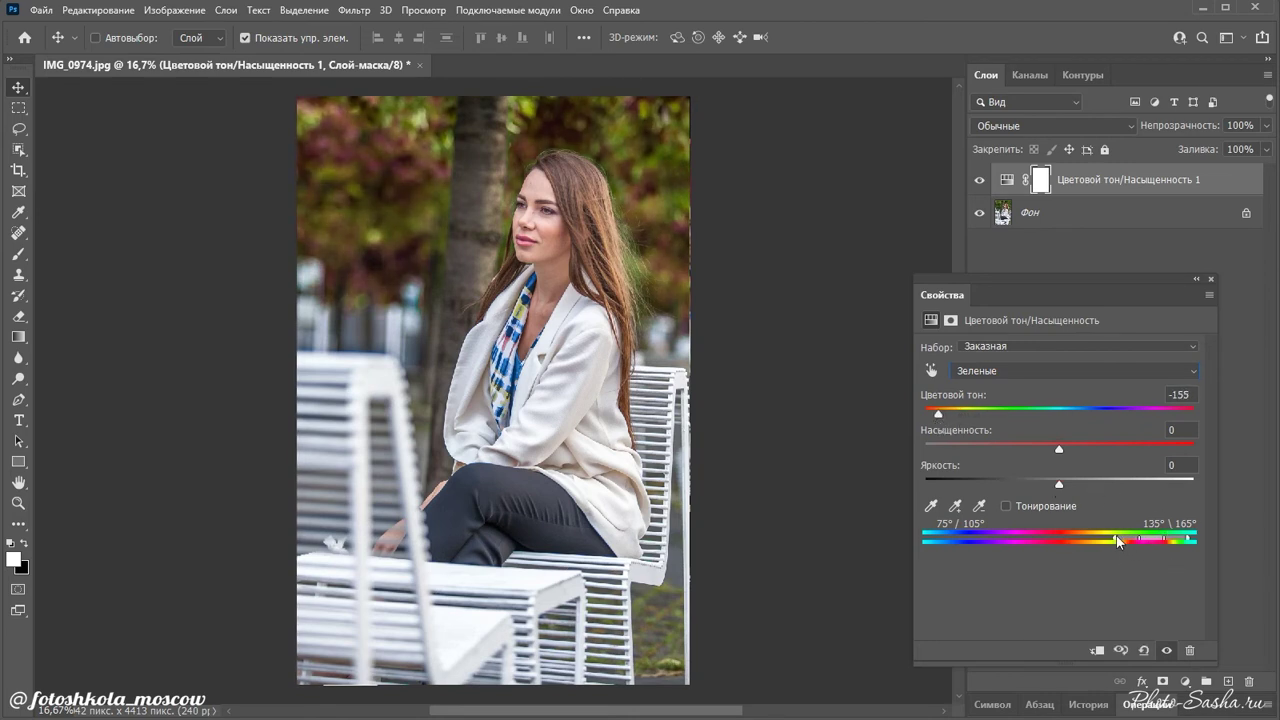
{"action": "left_click_drag", "start_coordinate": [1141, 539], "coordinate": [1120, 540]}
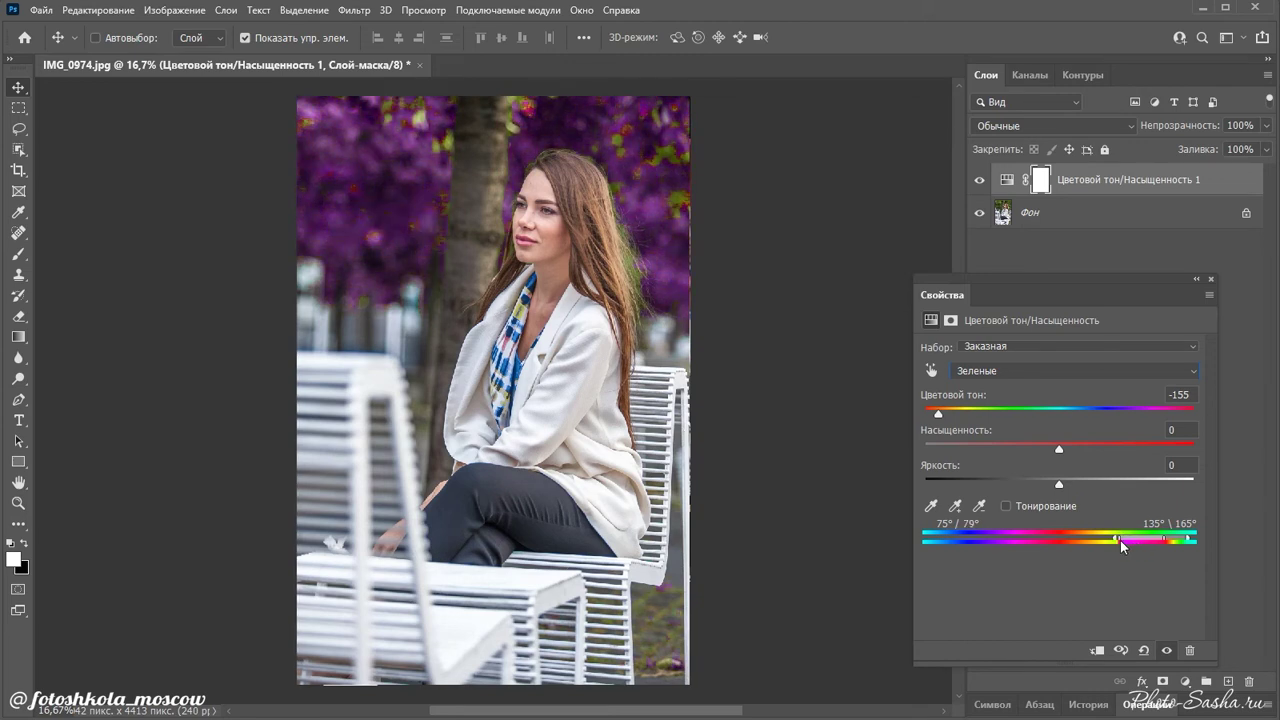
{"action": "mouse_move", "coordinate": [944, 415]}
{"action": "left_mouse_down"}
{"action": "mouse_move", "coordinate": [1161, 409]}
{"action": "mouse_move", "coordinate": [983, 416]}
{"action": "left_mouse_up"}
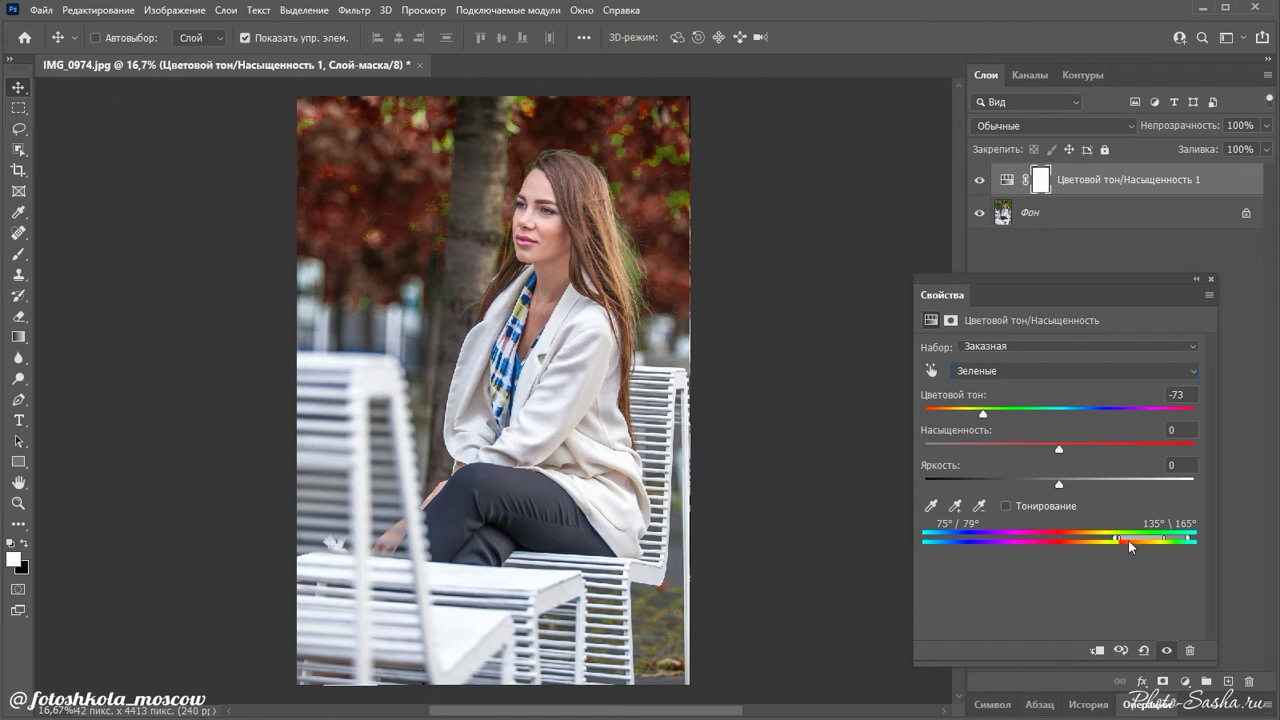
Extend the green range edges on the colour bar to include more yellowish greens
{"action": "mouse_move", "coordinate": [1173, 538]}
{"action": "left_mouse_down"}
{"action": "mouse_move", "coordinate": [1192, 538]}
{"action": "mouse_move", "coordinate": [1109, 539]}
{"action": "left_mouse_up"}
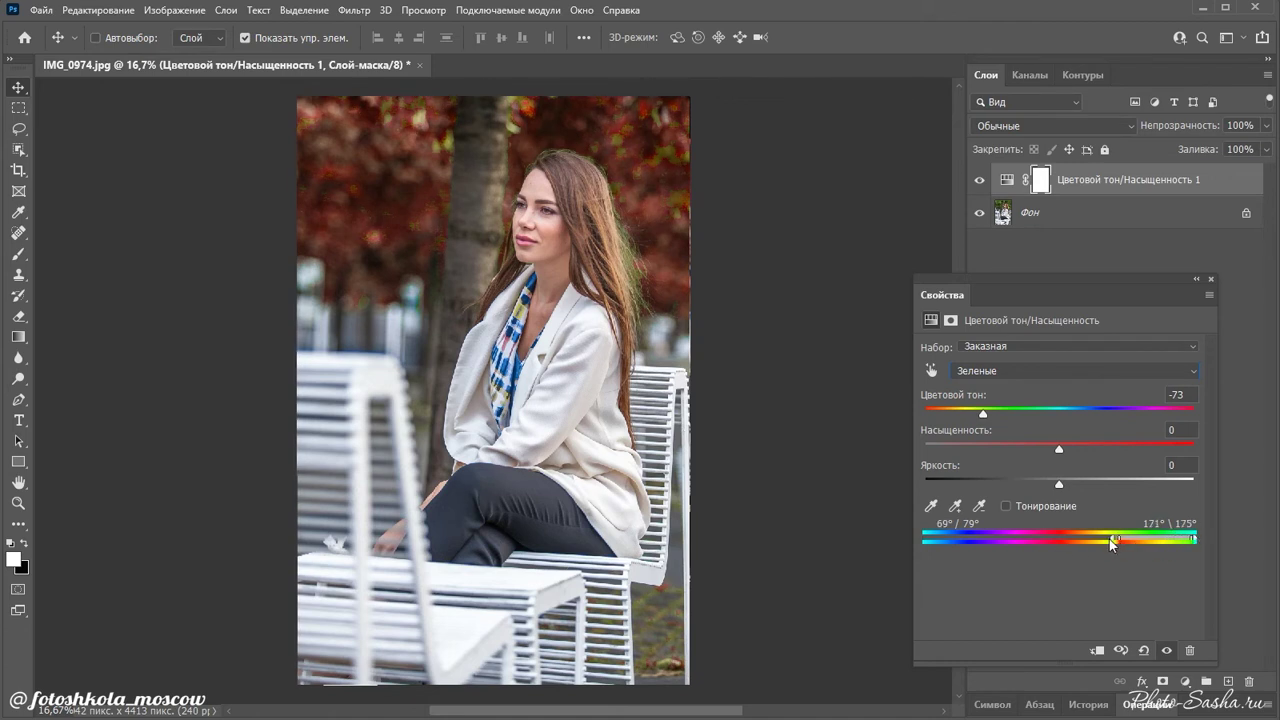
{"action": "left_click_drag", "start_coordinate": [1120, 537], "coordinate": [1099, 536]}
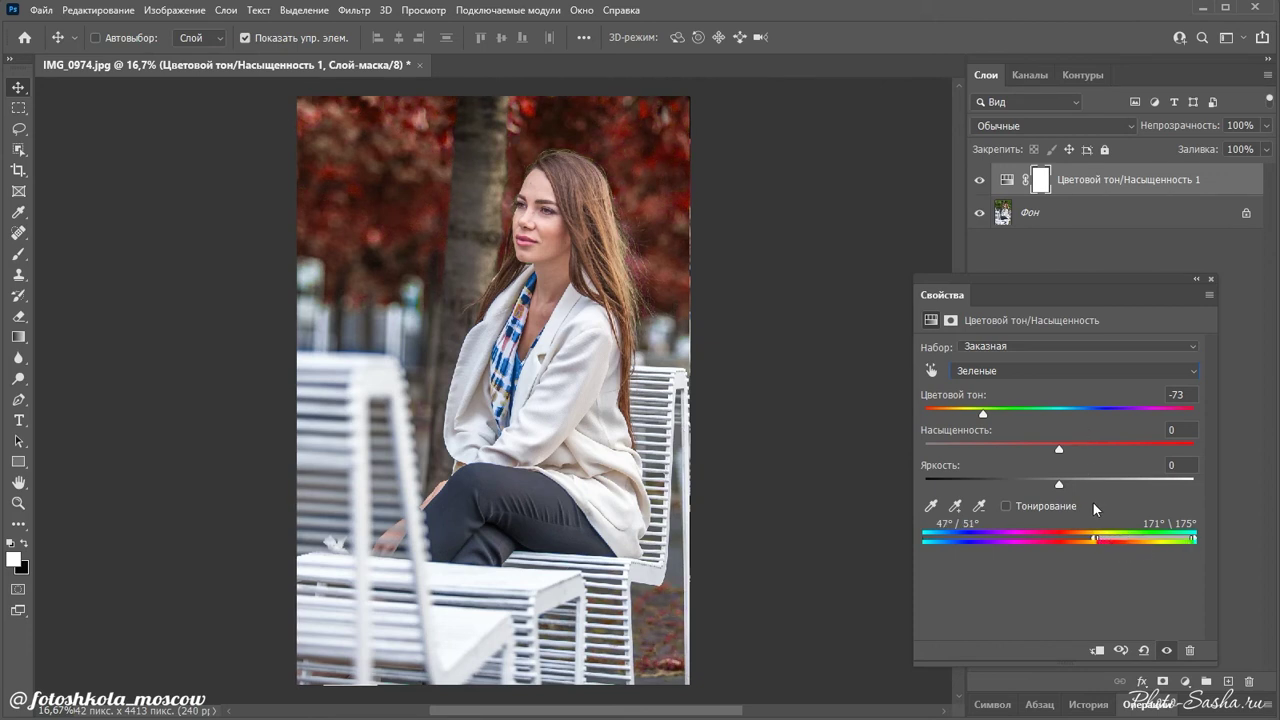
{"action": "left_click_drag", "start_coordinate": [1095, 538], "coordinate": [1097, 537]}
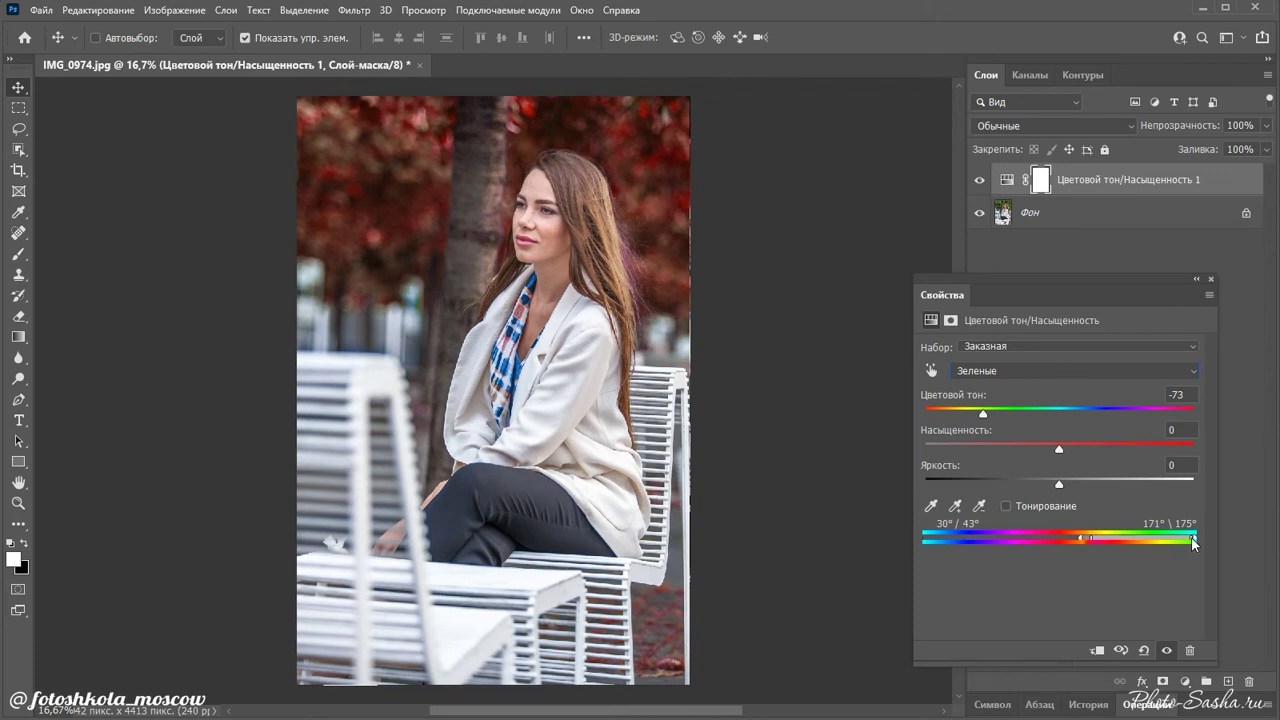
{"action": "left_click_drag", "start_coordinate": [1190, 538], "coordinate": [1187, 538]}
Set Greens hue to -82 and lightness to -1, then compare with the layer toggled off
{"action": "mouse_move", "coordinate": [983, 414]}
{"action": "left_mouse_down"}
{"action": "mouse_move", "coordinate": [999, 413]}
{"action": "mouse_move", "coordinate": [980, 418]}
{"action": "left_mouse_up"}
{"action": "left_click_drag", "start_coordinate": [1061, 486], "coordinate": [1060, 488]}
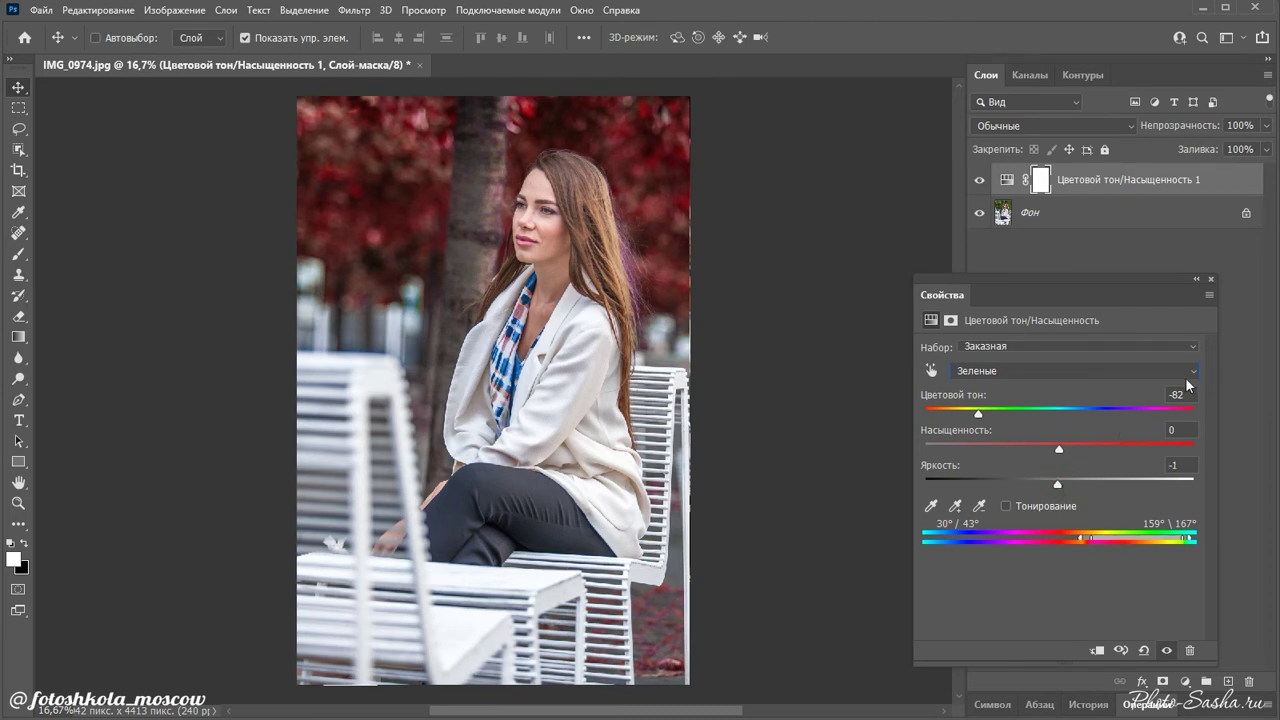
{"action": "left_click", "coordinate": [1210, 279]}
{"action": "left_click", "coordinate": [979, 180]}
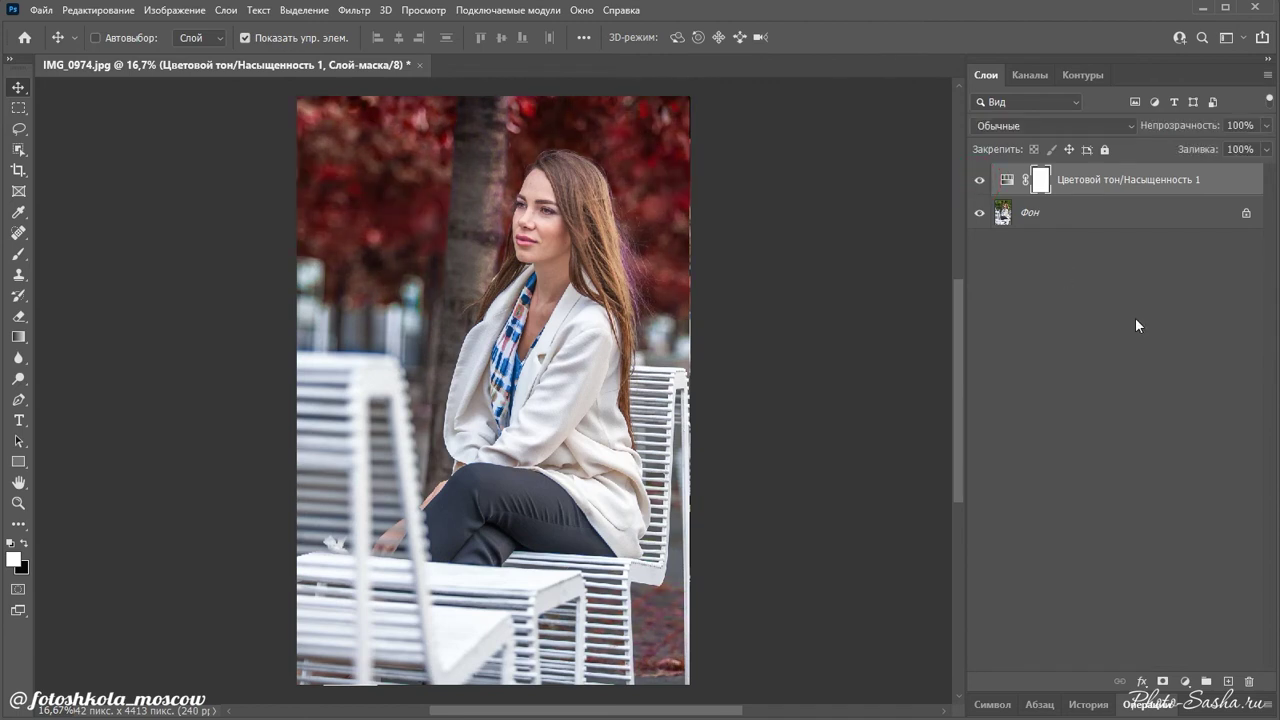
Compare the Hue/Saturation layer at 73% opacity, then restore it to 100%
{"action": "left_click", "coordinate": [1266, 149]}
{"action": "mouse_move", "coordinate": [1266, 149]}
{"action": "left_mouse_down"}
{"action": "mouse_move", "coordinate": [1221, 147]}
{"action": "mouse_move", "coordinate": [1272, 150]}
{"action": "left_mouse_up"}
{"action": "left_click", "coordinate": [1067, 379]}
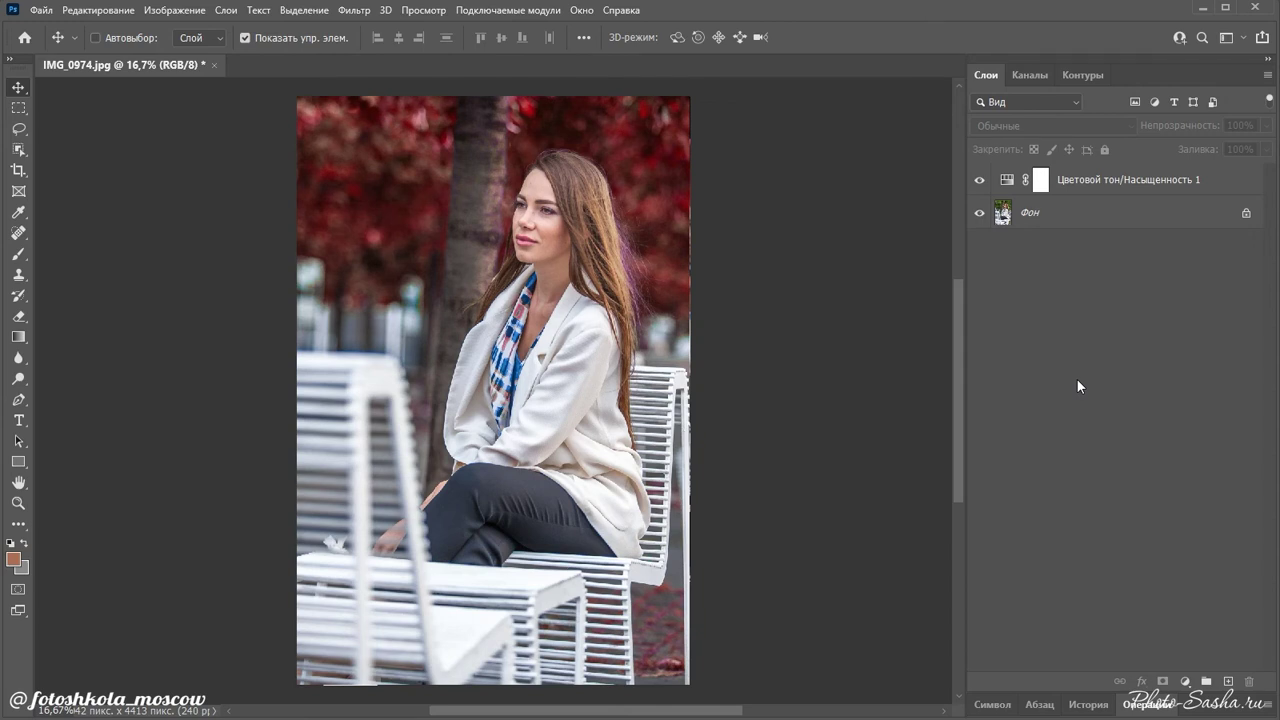
{"action": "left_click", "coordinate": [1233, 182]}
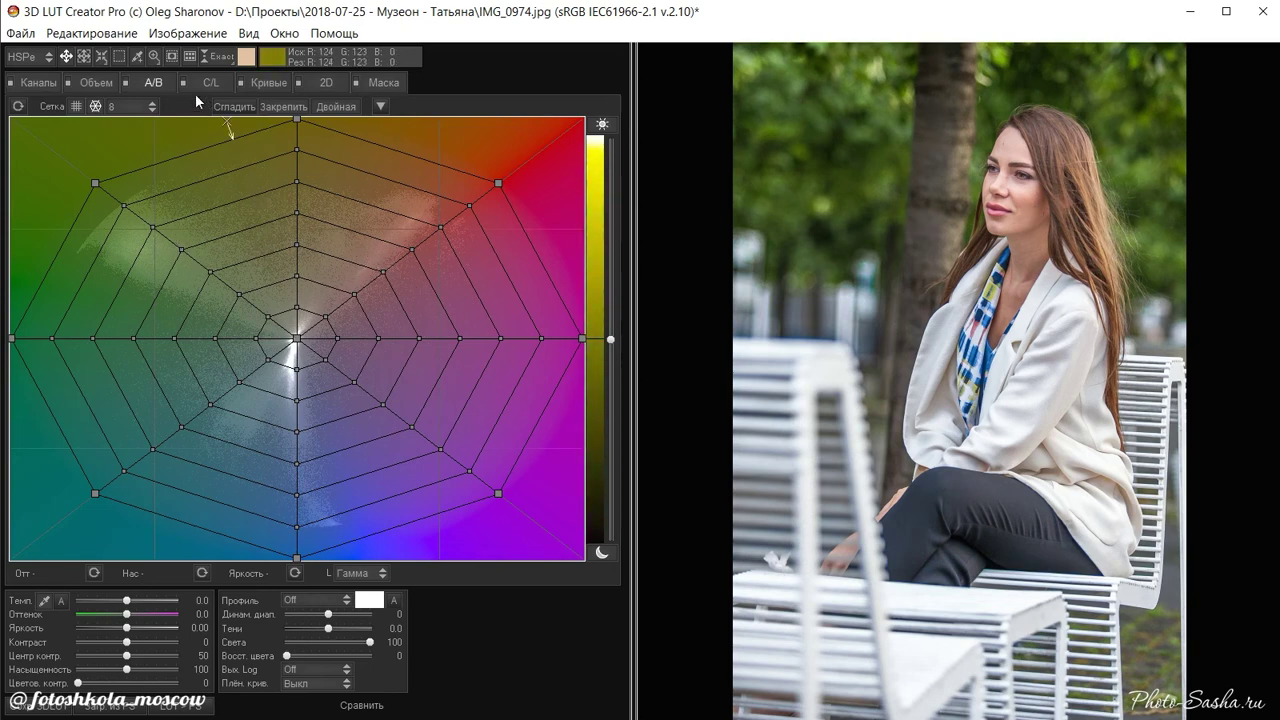
Set the A/B grid to 16 and drag the green and yellow-green nodes toward orange-red
{"action": "left_click", "coordinate": [125, 106]}
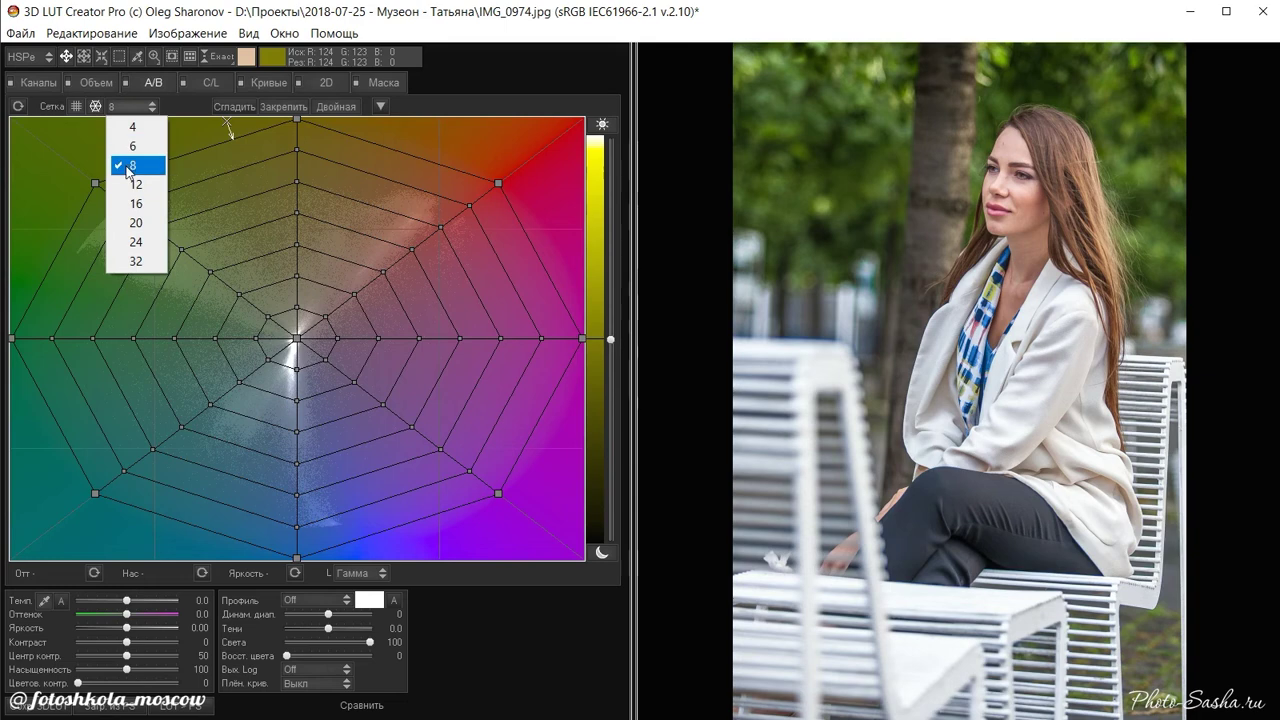
{"action": "left_click", "coordinate": [135, 204]}
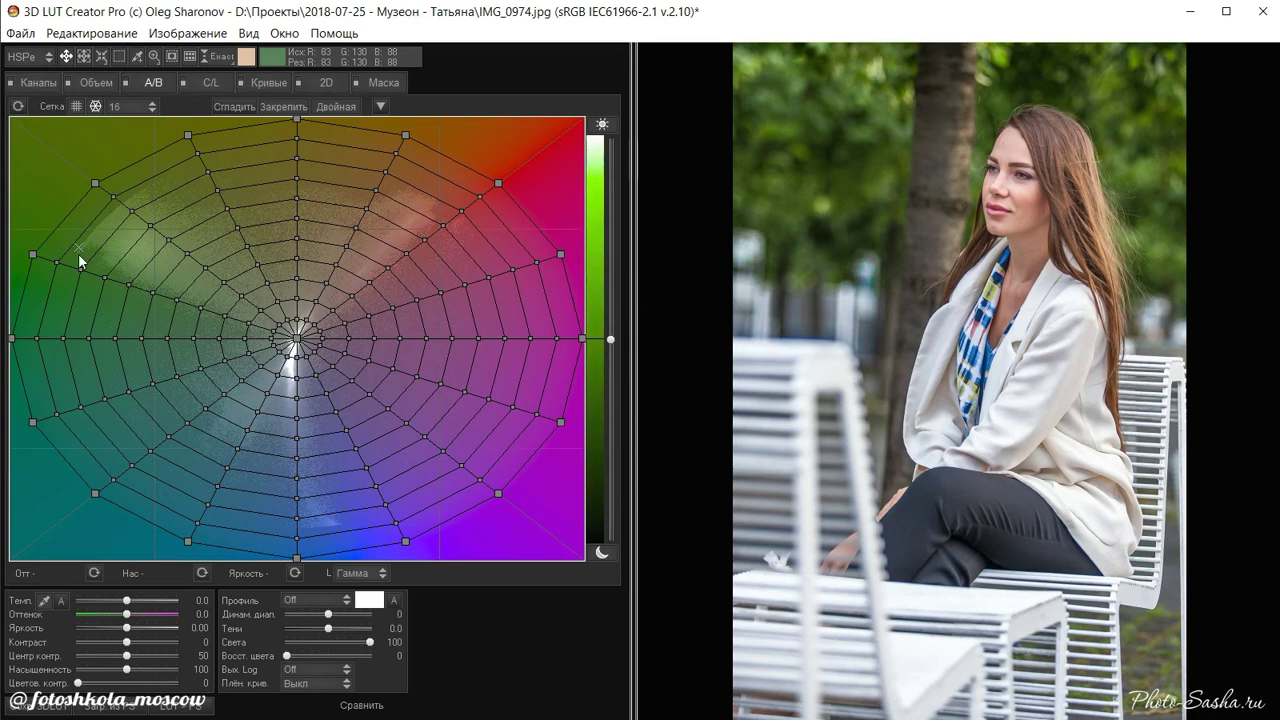
{"action": "left_click_drag", "start_coordinate": [33, 254], "coordinate": [451, 171]}
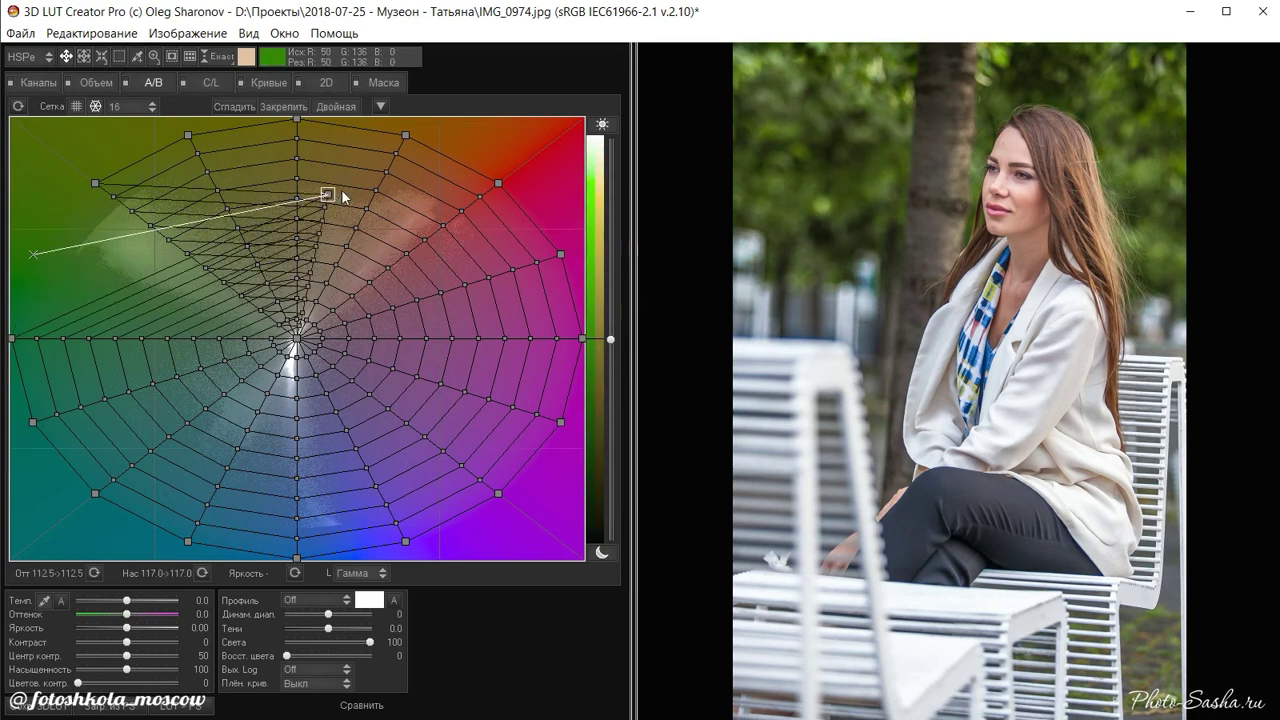
{"action": "left_click_drag", "start_coordinate": [451, 171], "coordinate": [503, 165]}
{"action": "left_click_drag", "start_coordinate": [95, 183], "coordinate": [494, 159]}
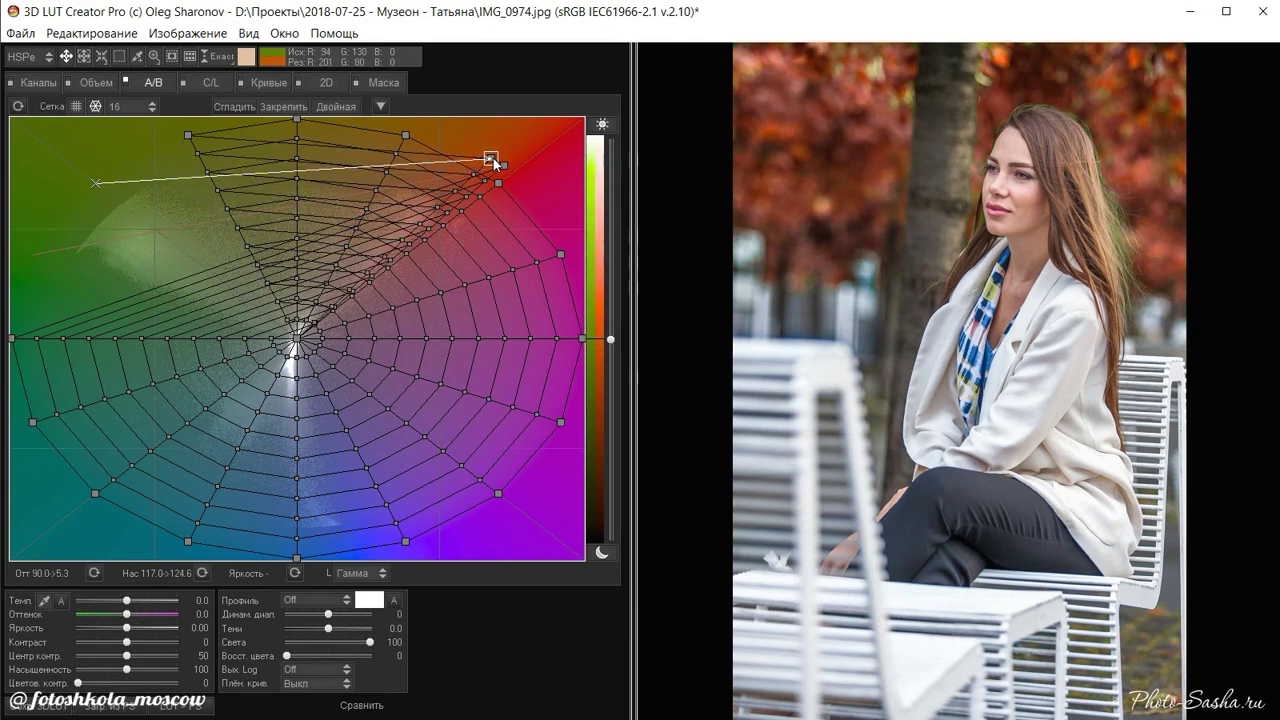
{"action": "left_click_drag", "start_coordinate": [189, 134], "coordinate": [478, 155]}
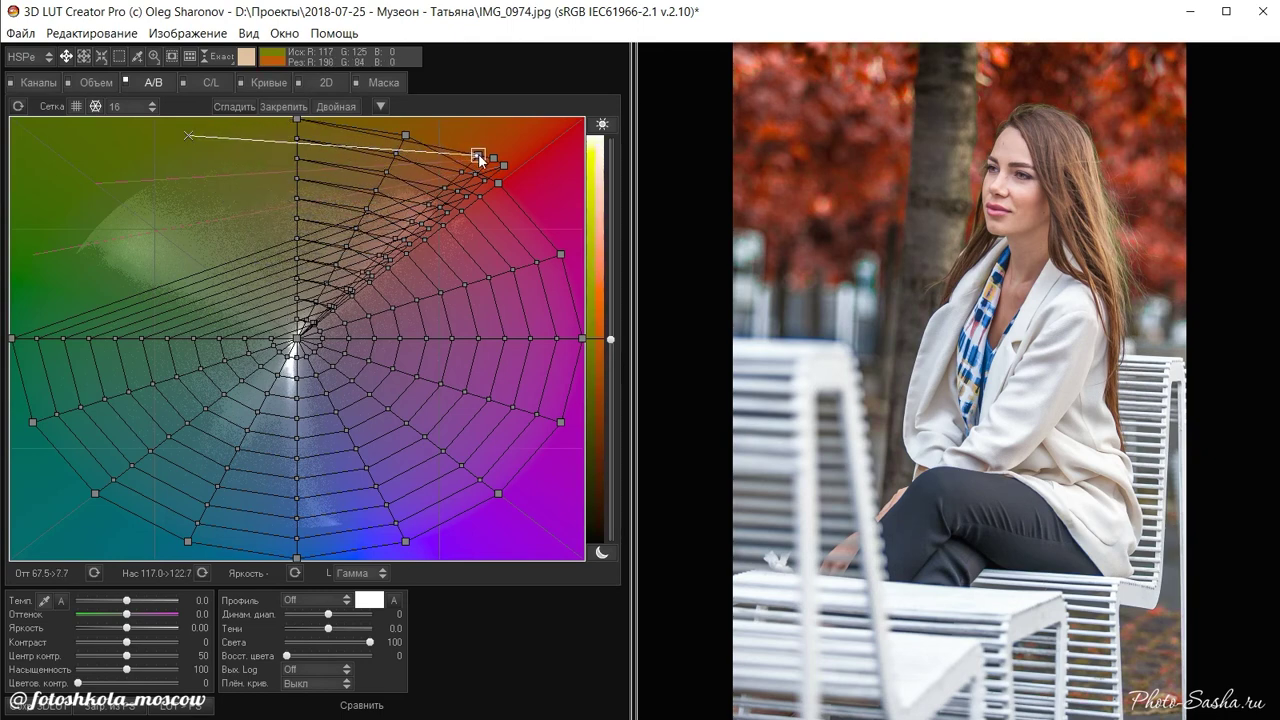
{"action": "mouse_move", "coordinate": [297, 119]}
{"action": "left_mouse_down"}
{"action": "mouse_move", "coordinate": [392, 156]}
{"action": "mouse_move", "coordinate": [475, 144]}
{"action": "mouse_move", "coordinate": [519, 171]}
{"action": "mouse_move", "coordinate": [495, 160]}
{"action": "mouse_move", "coordinate": [513, 159]}
{"action": "left_mouse_up"}
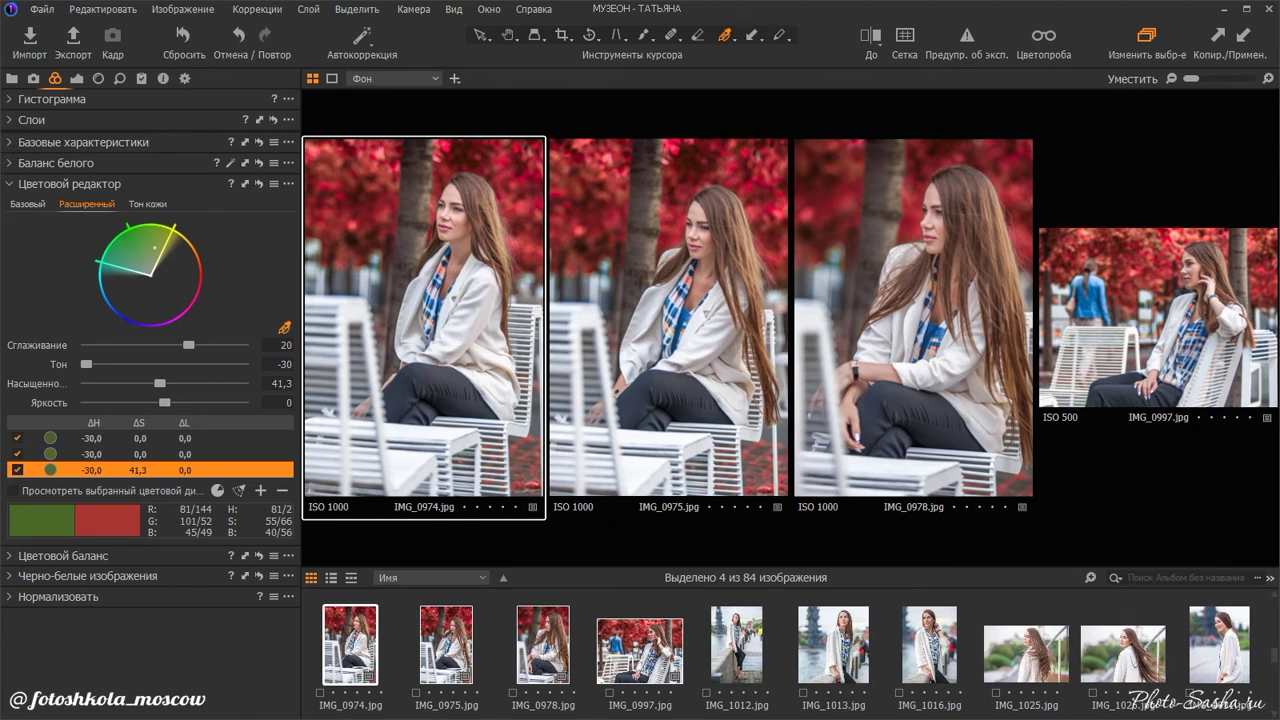
{"action": "left_click", "coordinate": [250, 688]}
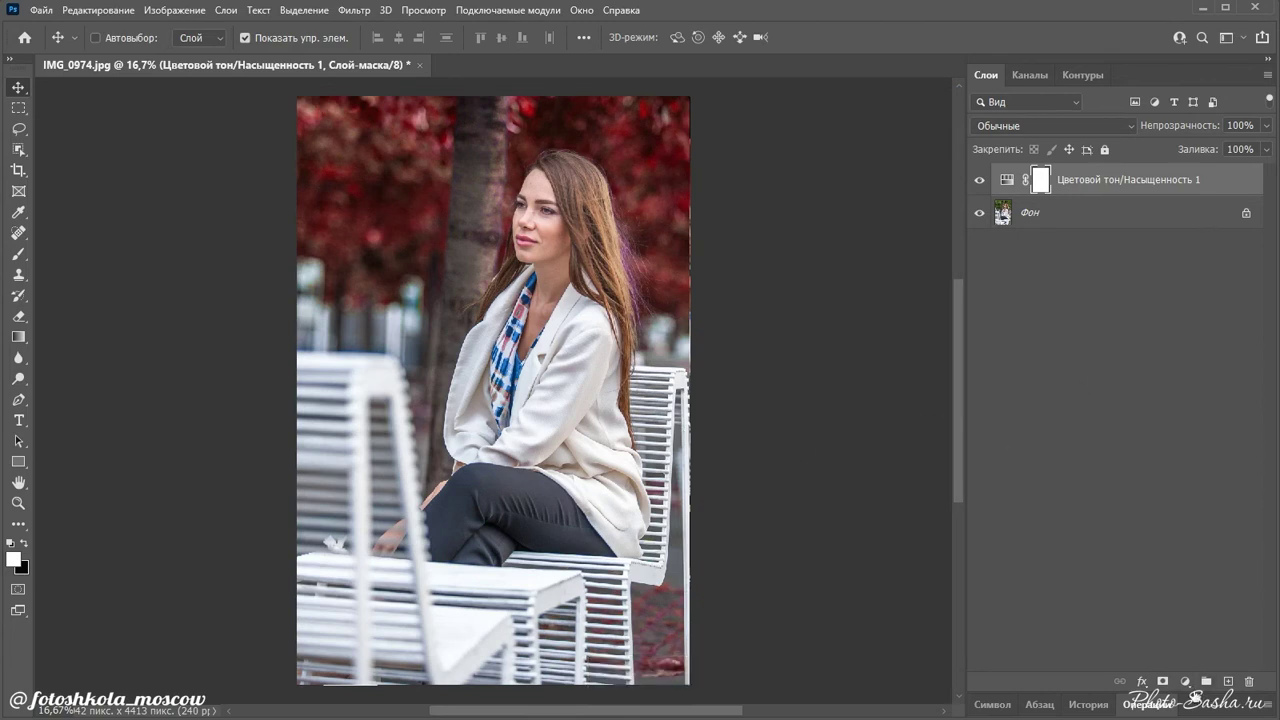
{"action": "left_click", "coordinate": [1184, 681]}
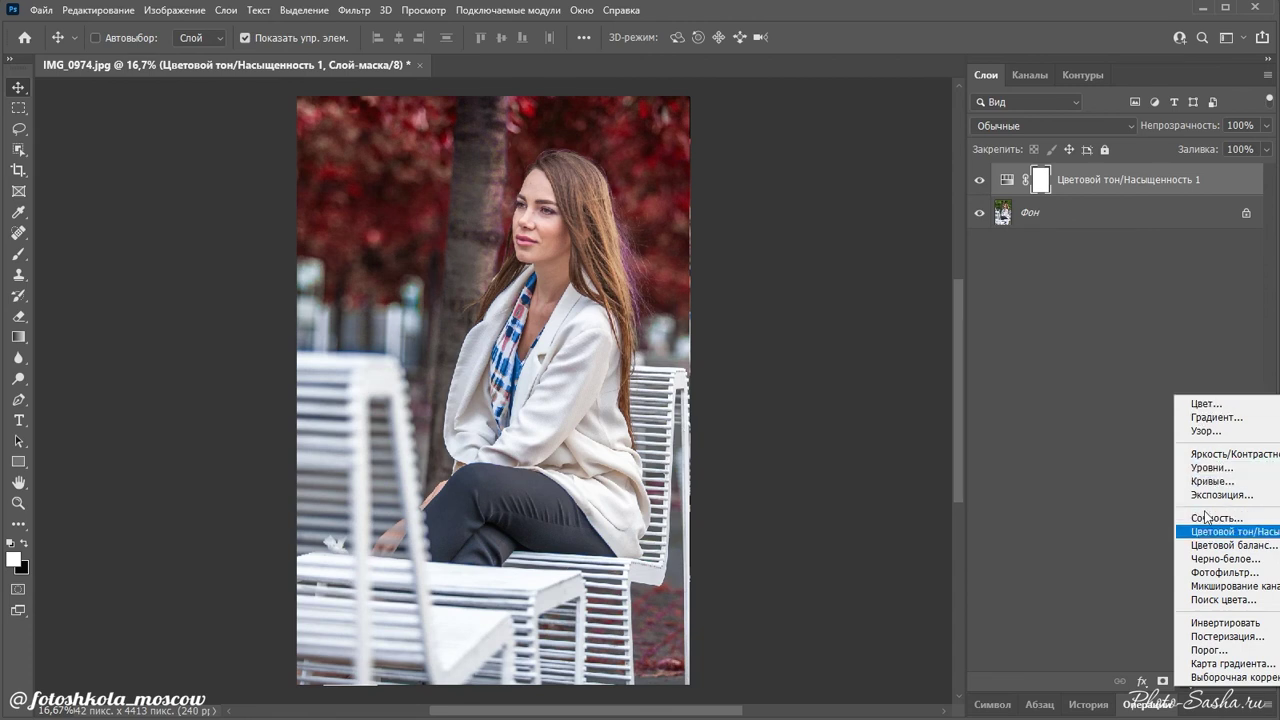
{"action": "left_click", "coordinate": [1210, 454]}
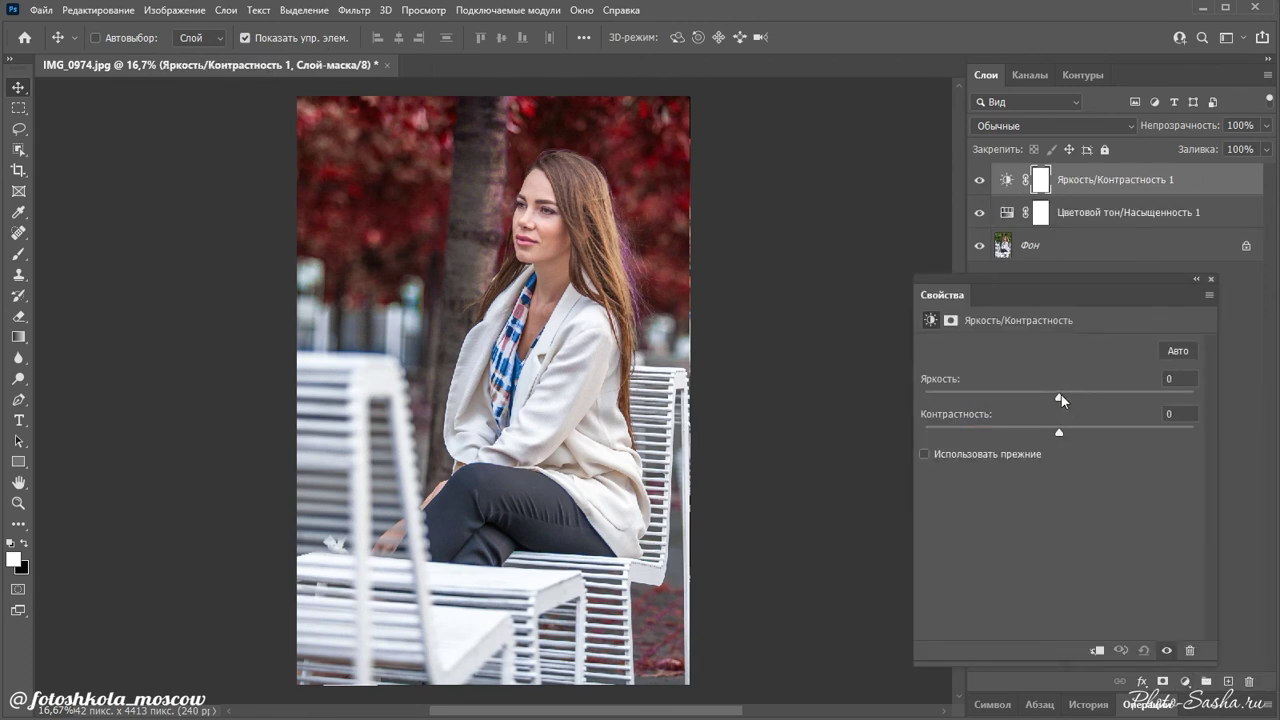
{"action": "left_click_drag", "start_coordinate": [1061, 395], "coordinate": [1074, 398]}
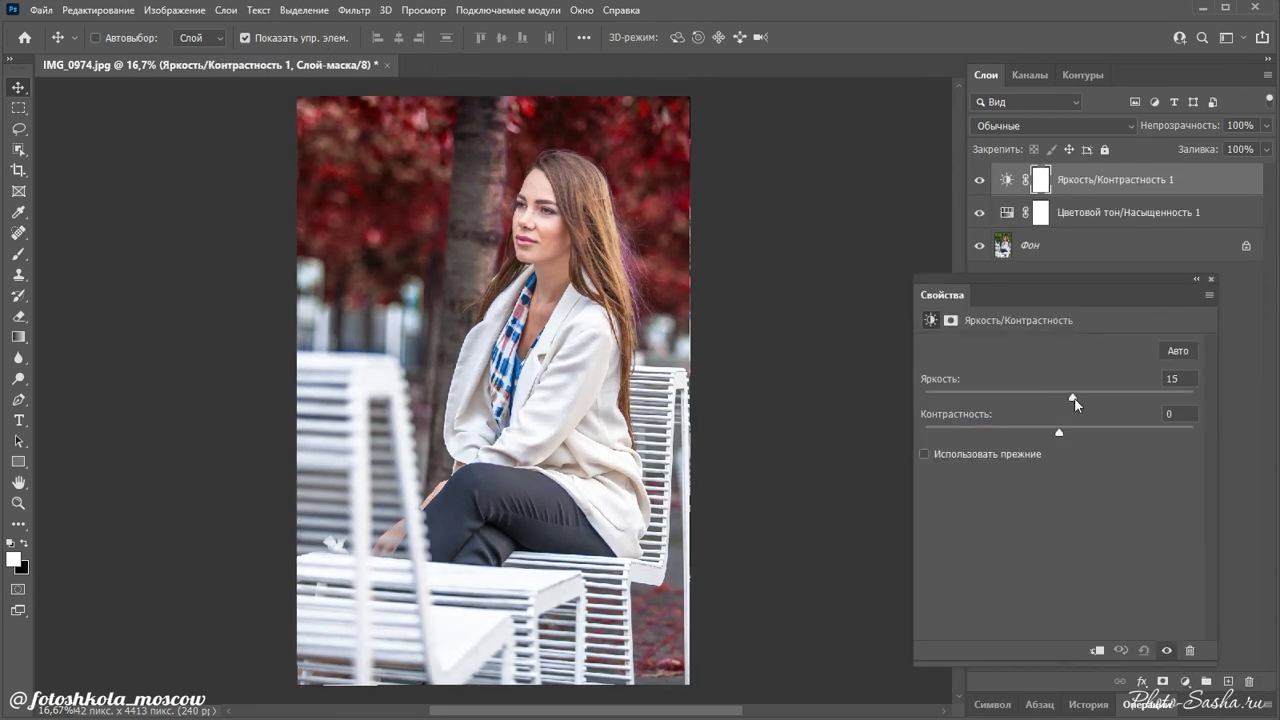
{"action": "left_click_drag", "start_coordinate": [1073, 398], "coordinate": [1062, 398]}
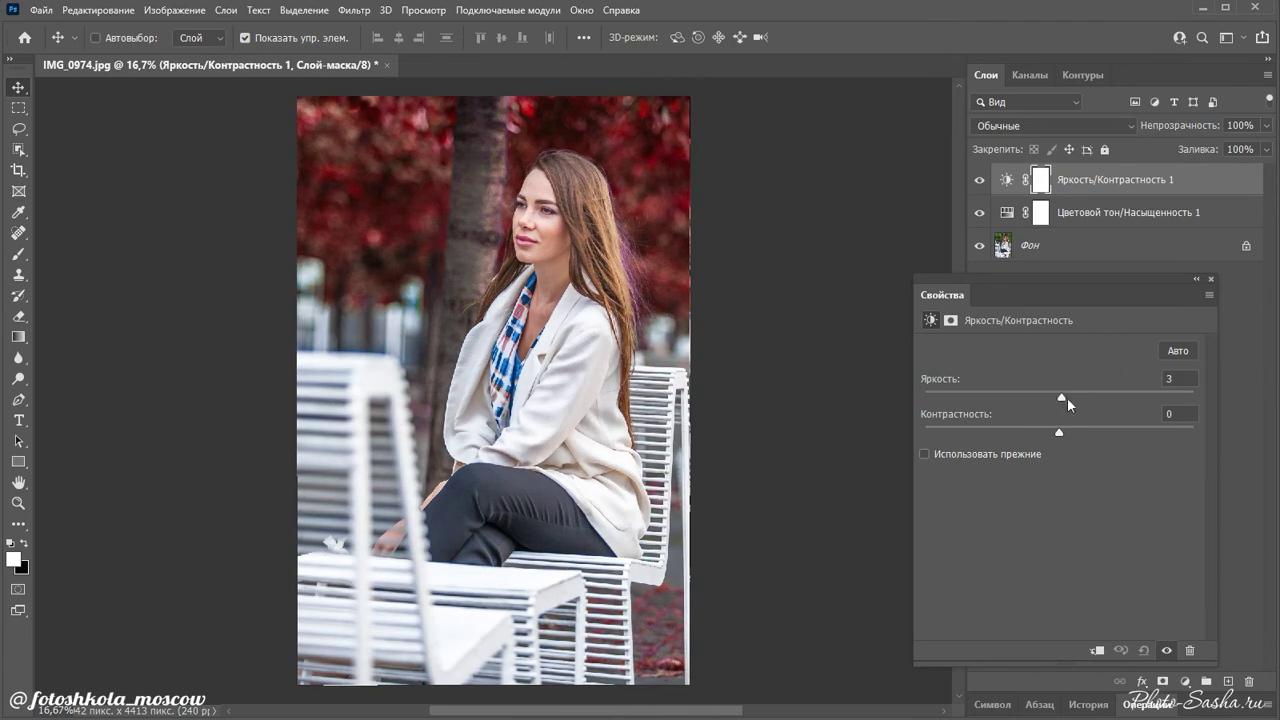
{"action": "left_click", "coordinate": [1211, 282]}
{"action": "left_click", "coordinate": [1214, 188]}
{"action": "key", "text": "Delete"}
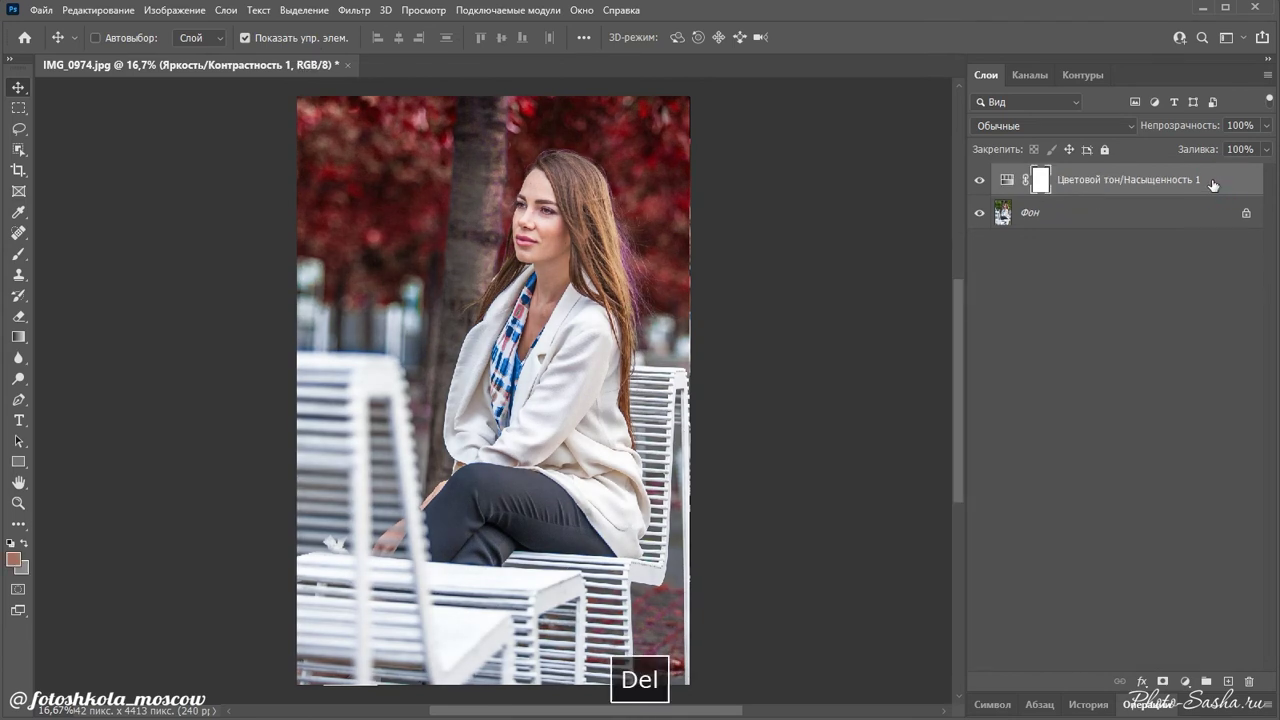
{"action": "left_click", "coordinate": [1006, 182]}
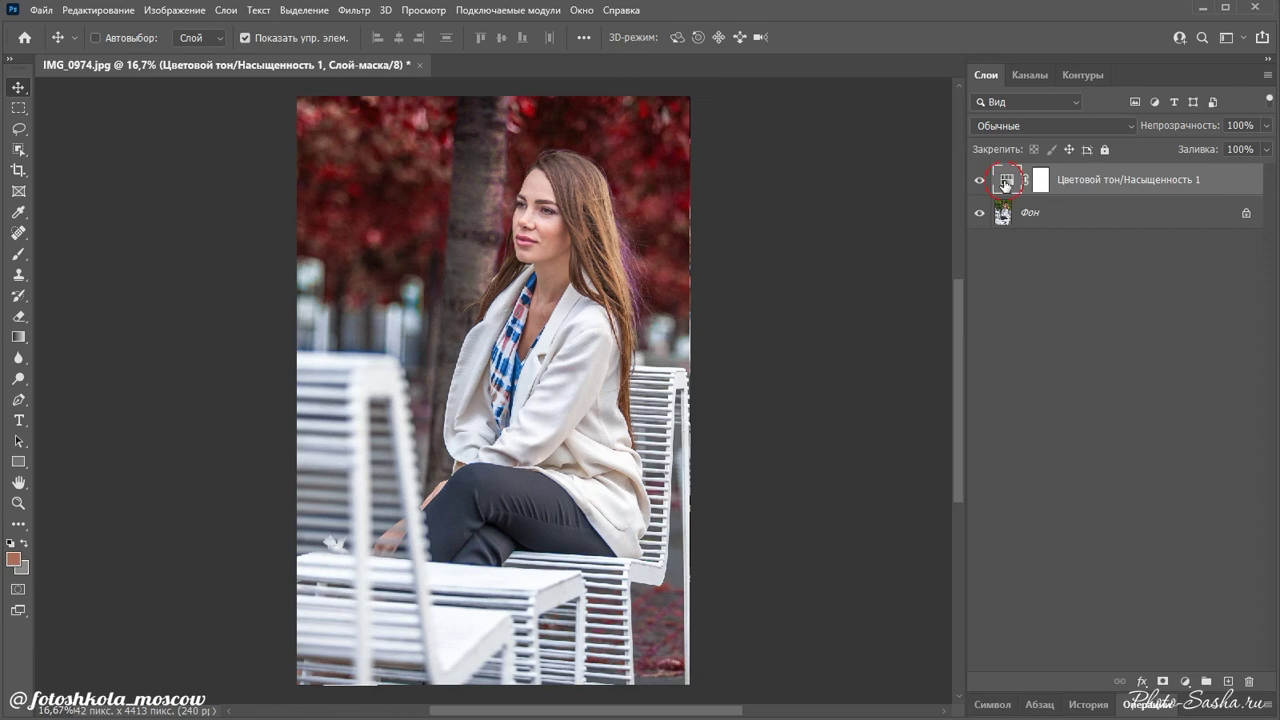
Open the Hue/Saturation 1 properties and switch the colour range to Greens
{"action": "double_click", "coordinate": [1006, 182]}
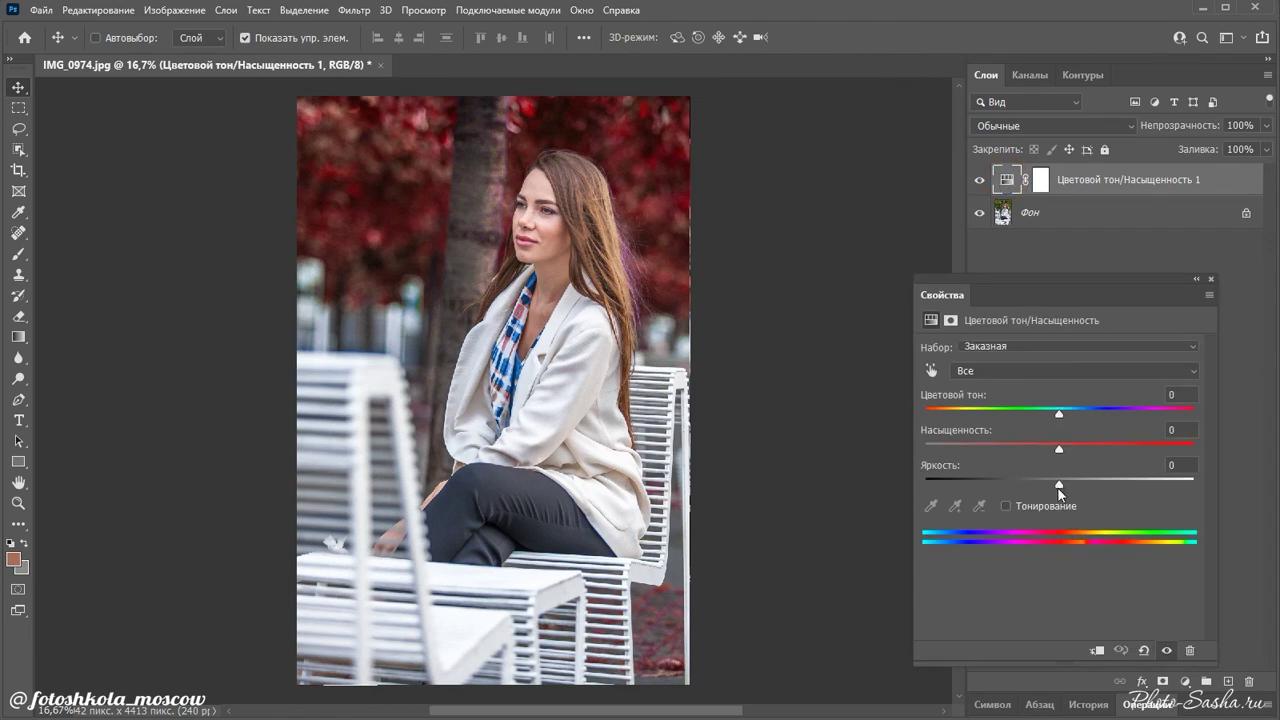
{"action": "left_click", "coordinate": [1005, 370]}
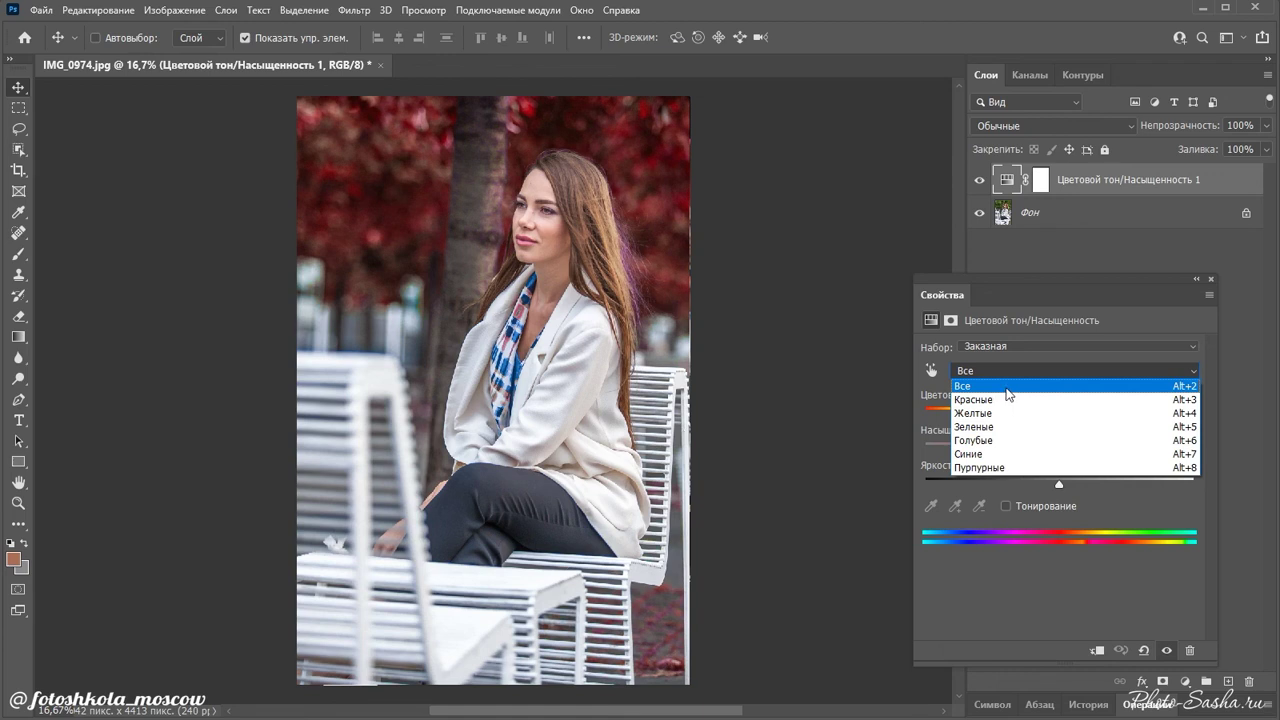
{"action": "left_click", "coordinate": [1004, 399]}
{"action": "left_click", "coordinate": [1010, 370]}
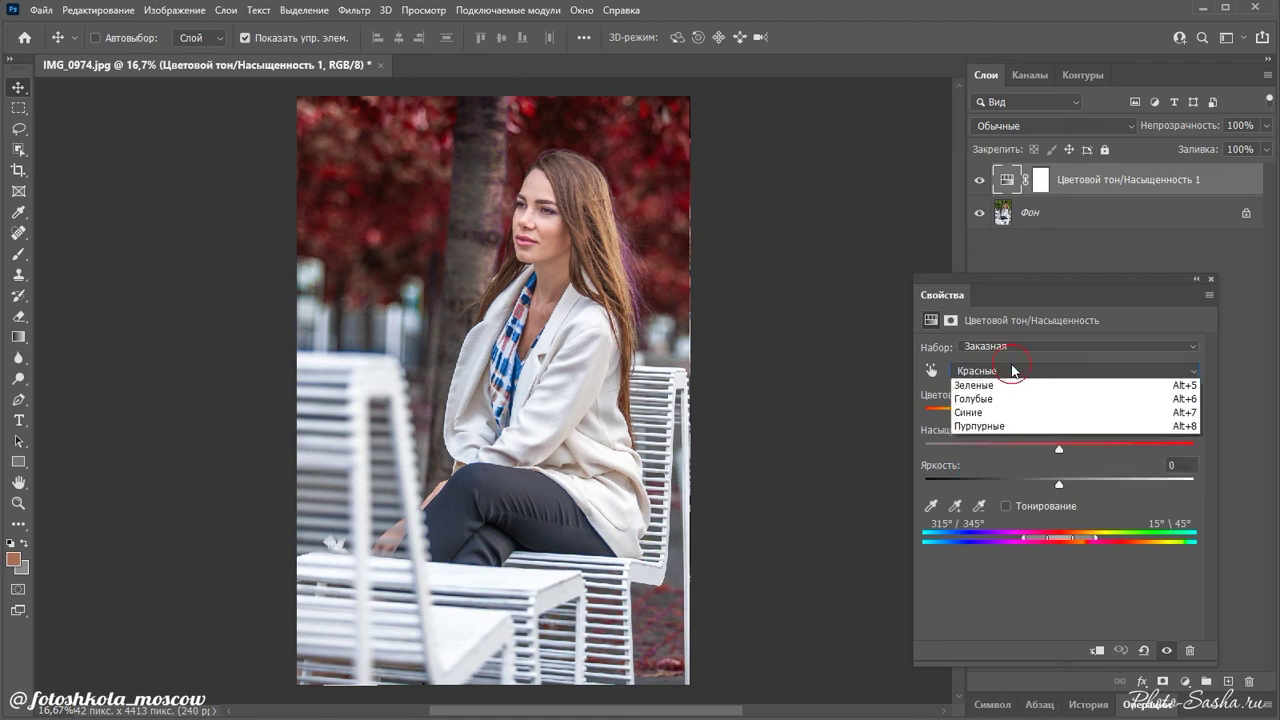
{"action": "left_click", "coordinate": [1001, 427]}
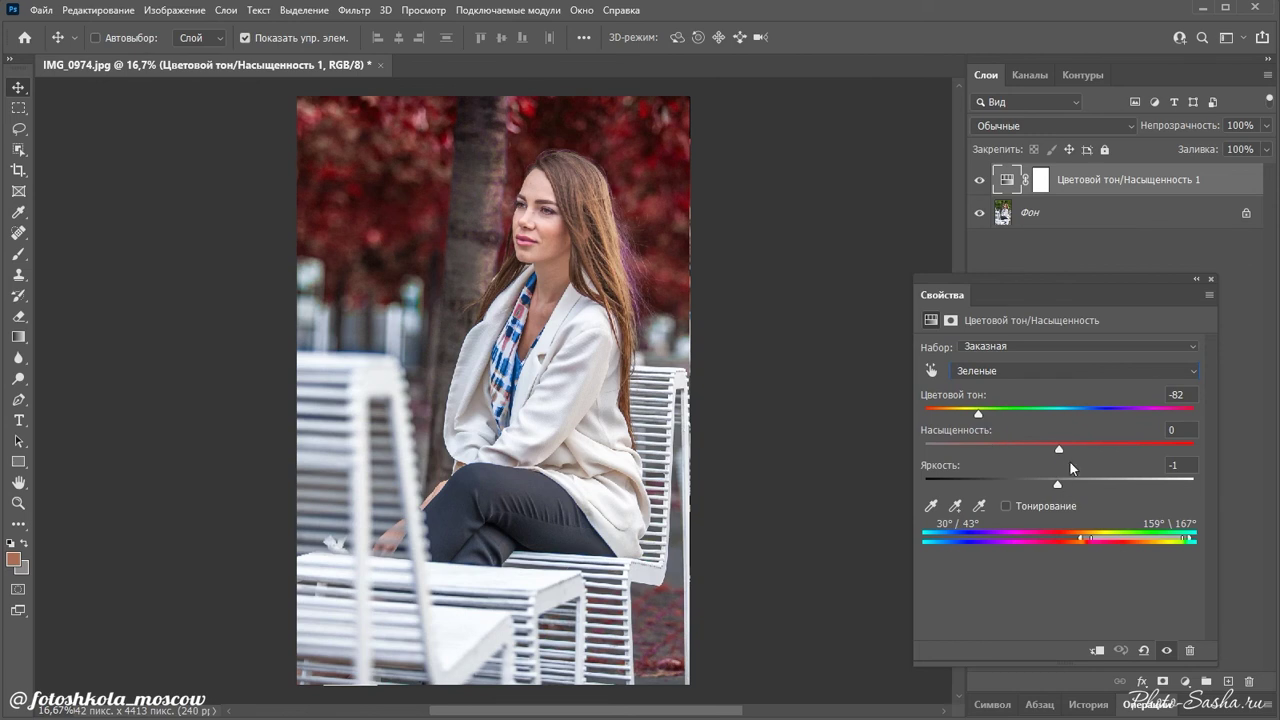
Raise the Greens saturation to +39 and lightness to +27
{"action": "left_click_drag", "start_coordinate": [1057, 484], "coordinate": [1090, 489]}
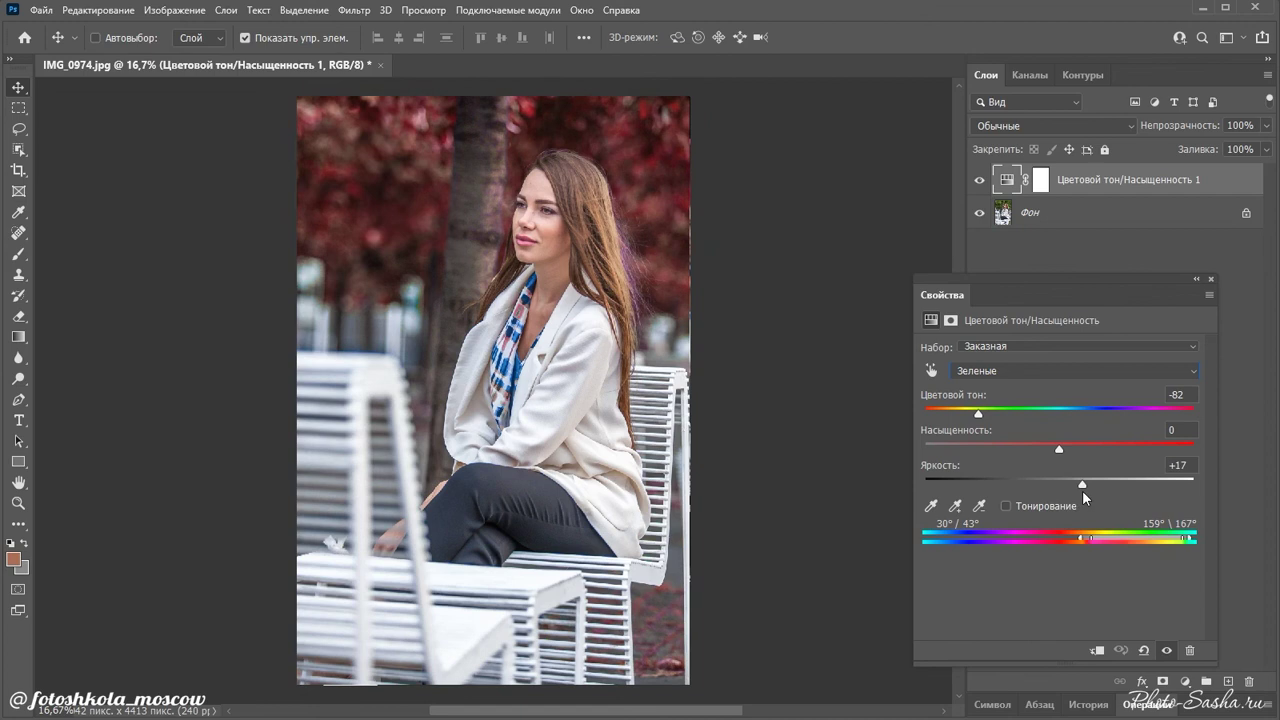
{"action": "left_click_drag", "start_coordinate": [1060, 450], "coordinate": [1102, 458]}
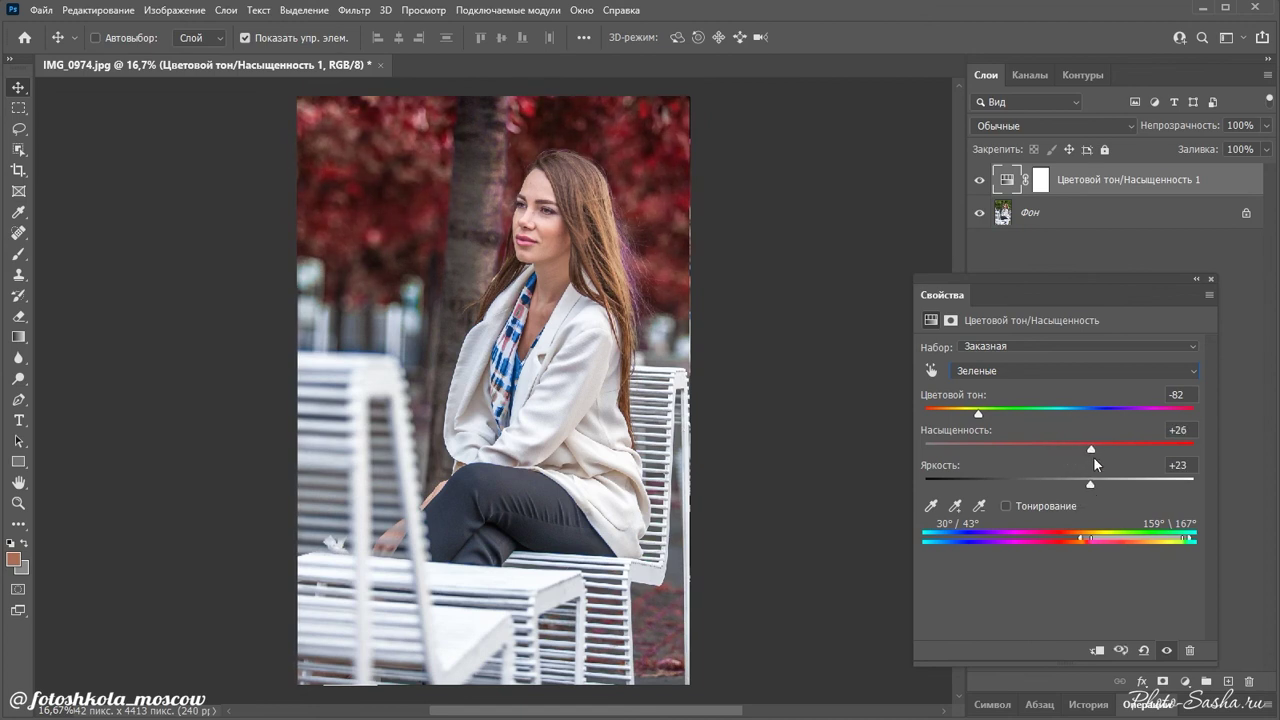
{"action": "left_click_drag", "start_coordinate": [1089, 485], "coordinate": [1111, 451]}
{"action": "left_click_drag", "start_coordinate": [1109, 280], "coordinate": [946, 279]}
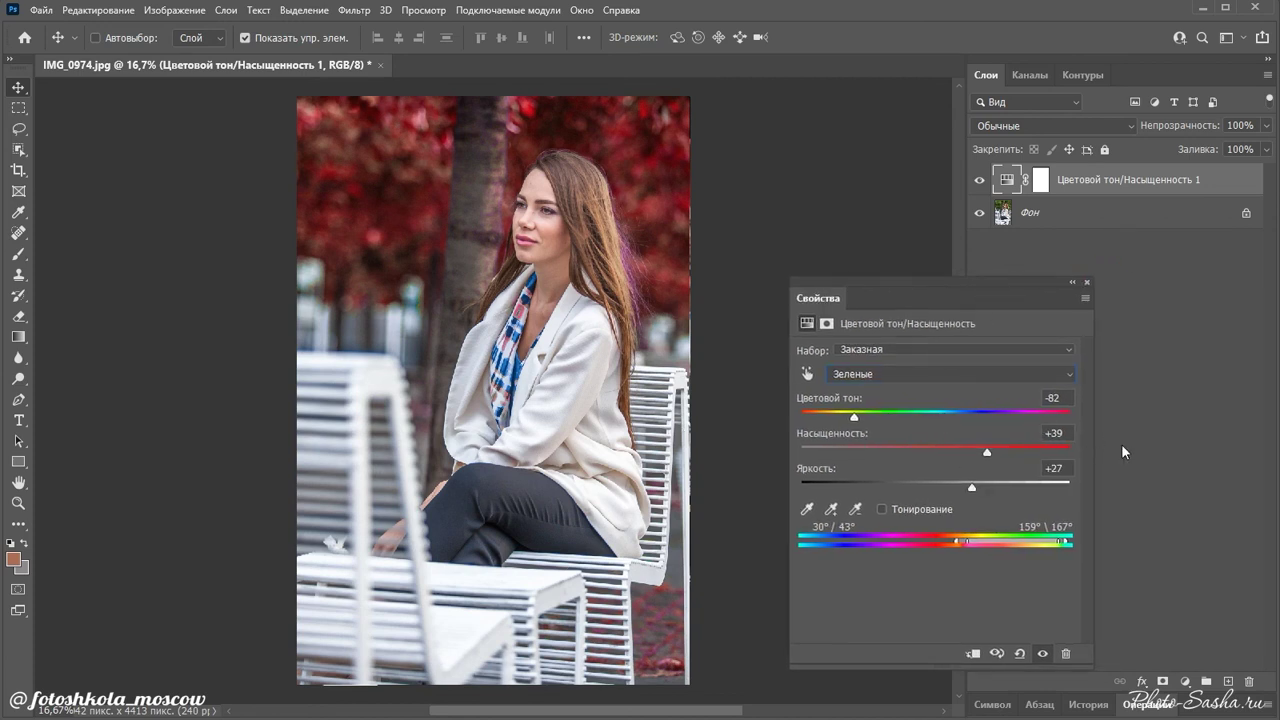